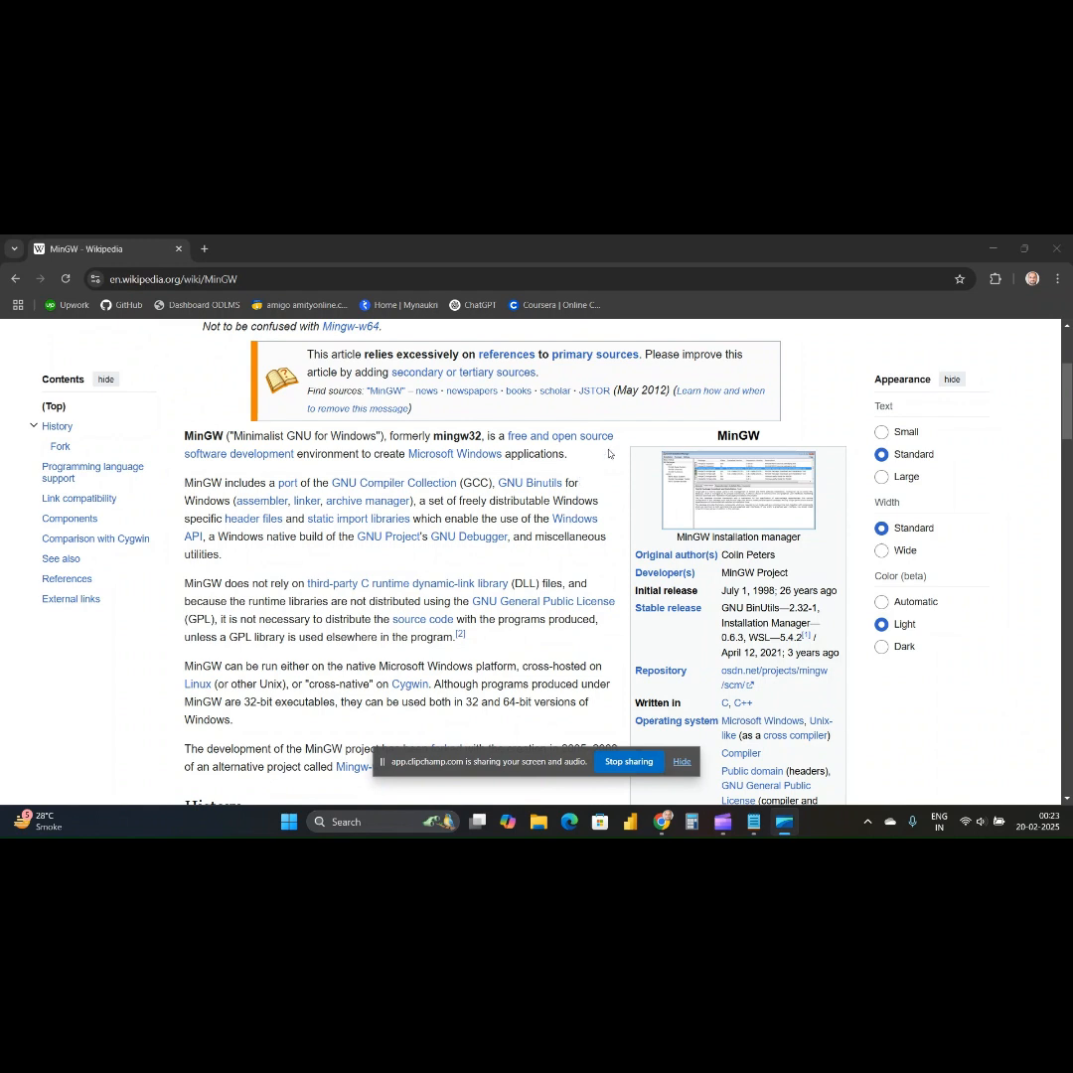
Read the Wikipedia article on MinGW, covering its introduction, infobox and History section.
{"action": "scroll", "coordinate": [516, 499], "scroll_direction": "up", "scroll_amount": 2}
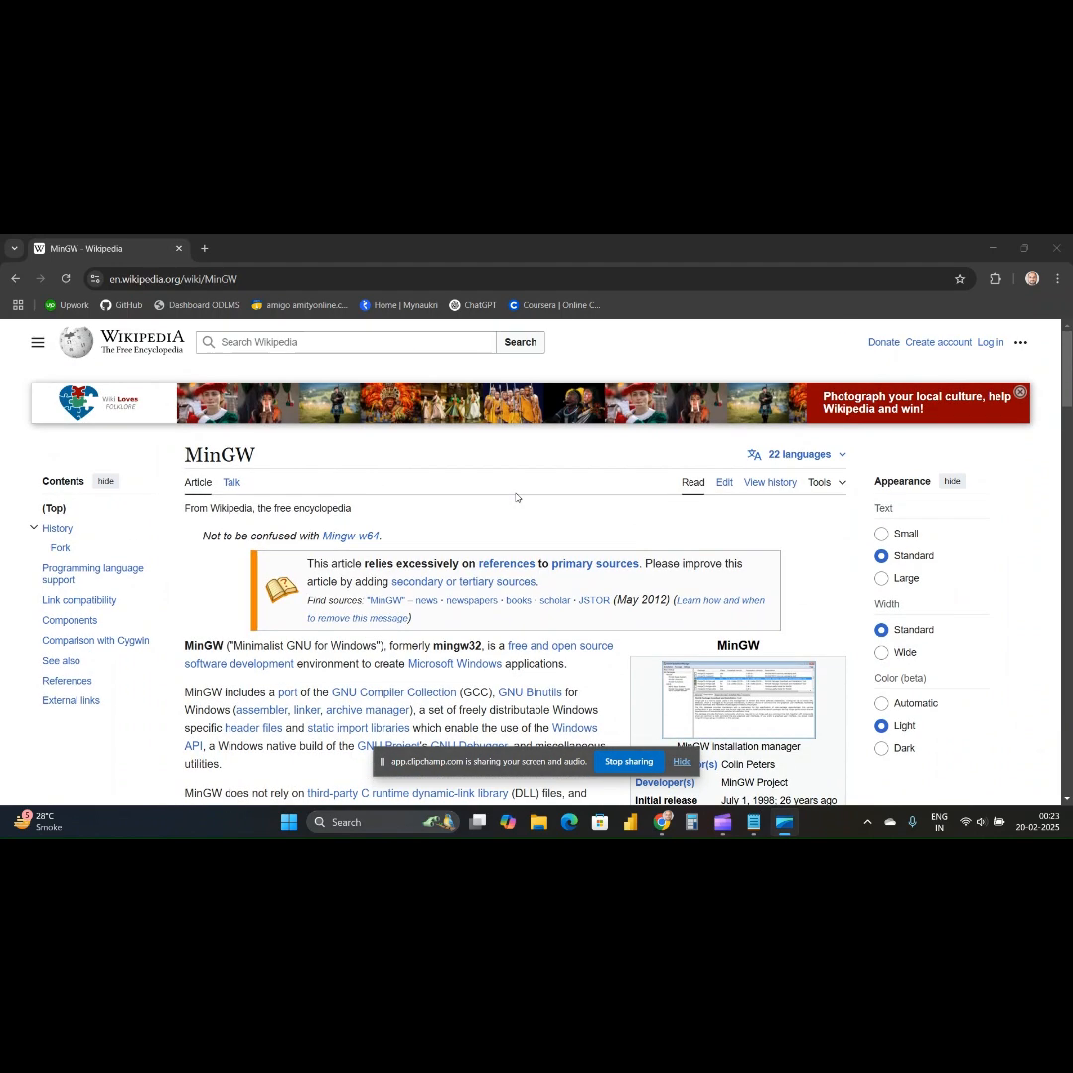
{"action": "scroll", "coordinate": [593, 530], "scroll_direction": "down", "scroll_amount": 1}
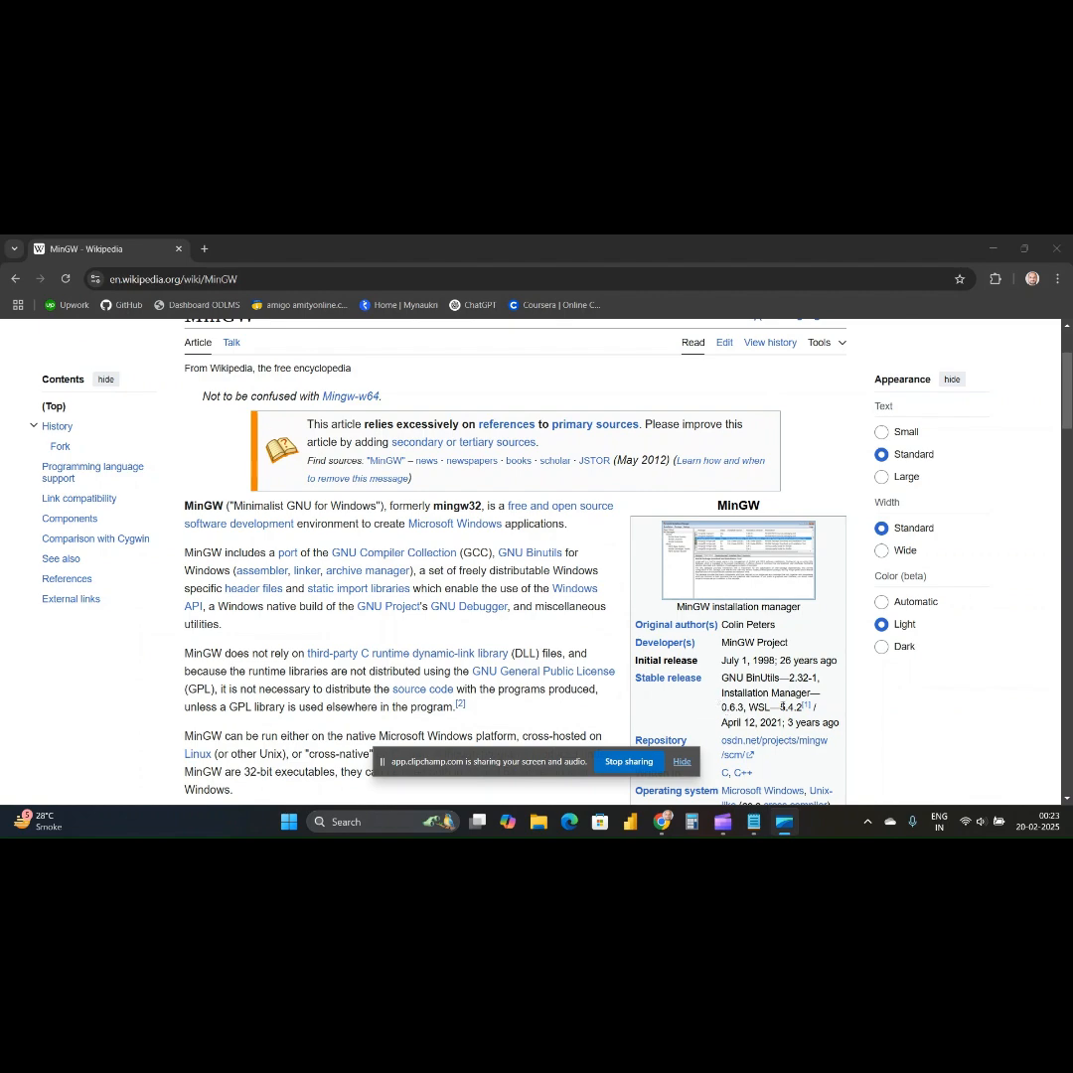
{"action": "scroll", "coordinate": [784, 706], "scroll_direction": "down", "scroll_amount": 4}
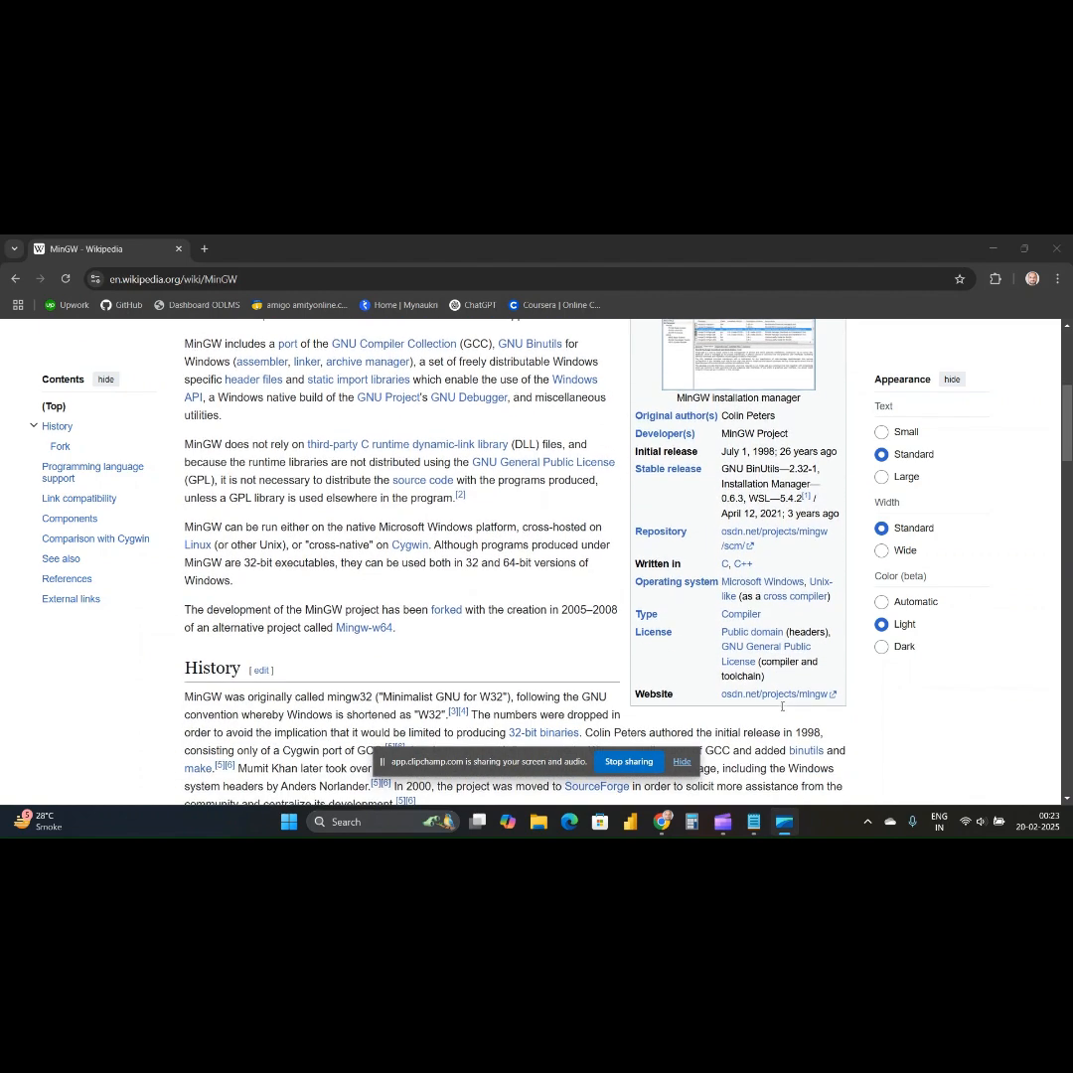
{"action": "scroll", "coordinate": [782, 707], "scroll_direction": "down", "scroll_amount": 1}
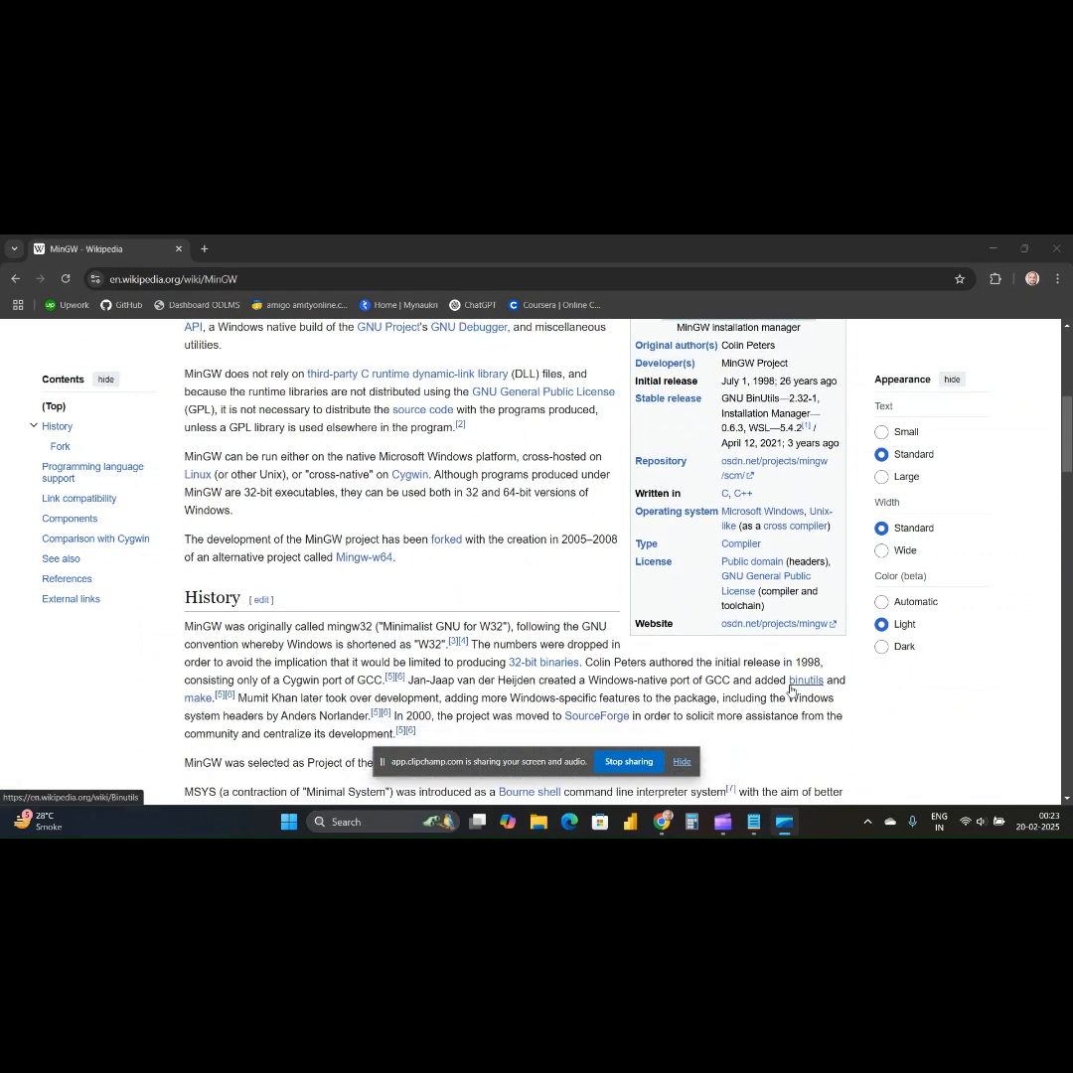
{"action": "mouse_move", "coordinate": [792, 687]}
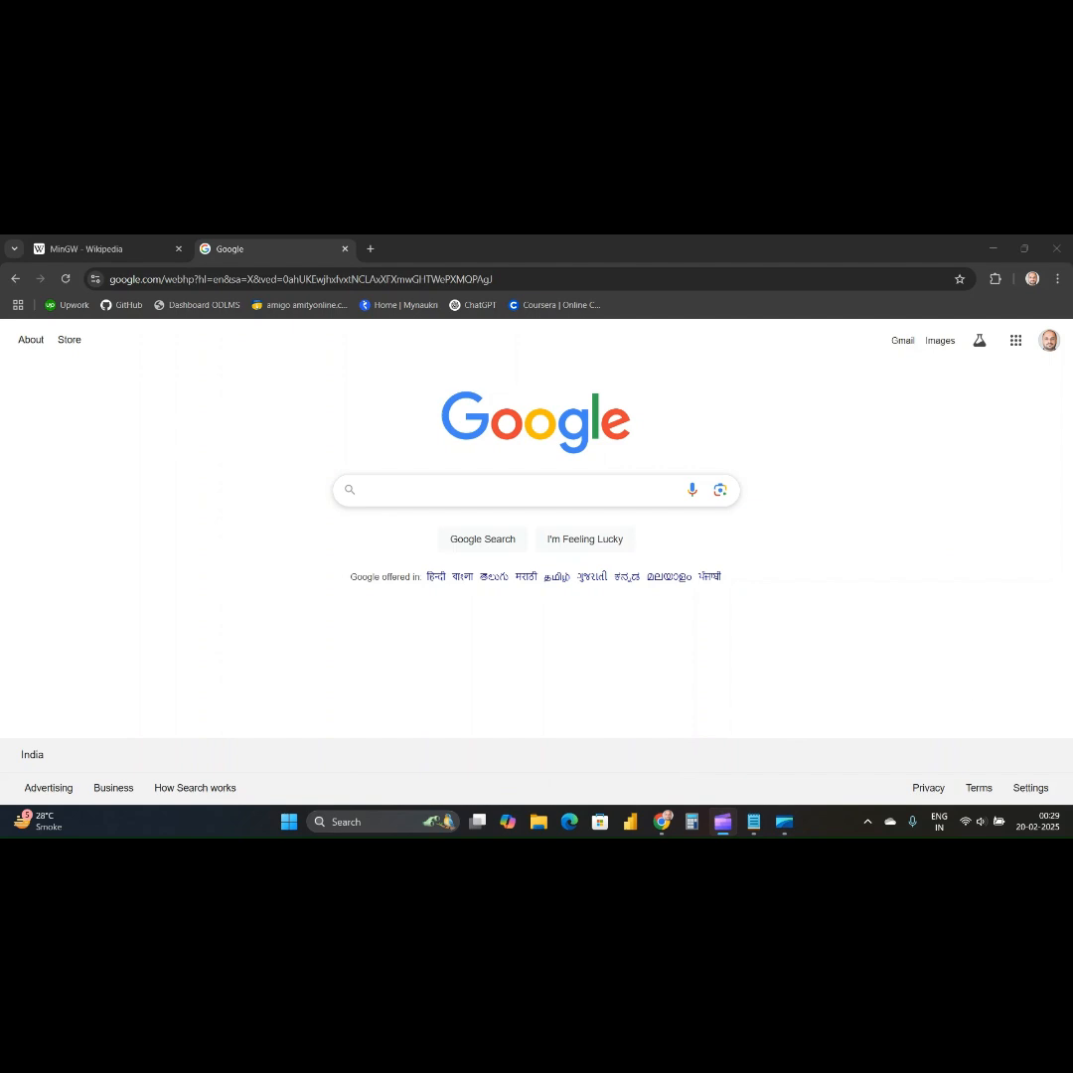
Search Google for "winlibs" and open the WinLibs GCC+MinGW-w64 compiler website.
{"action": "left_click", "coordinate": [477, 490]}
{"action": "type", "text": "winlibs"}
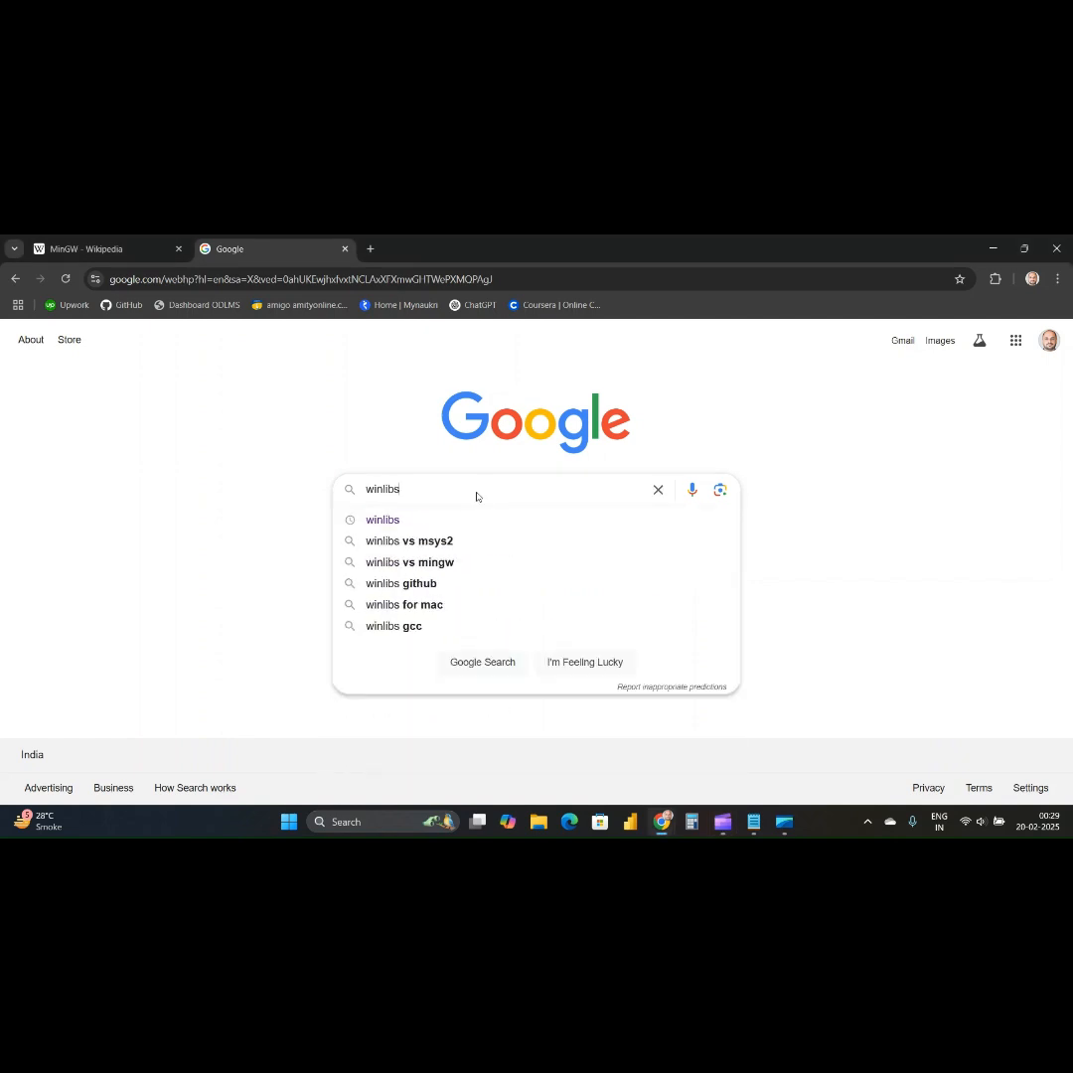
{"action": "key", "text": "Return"}
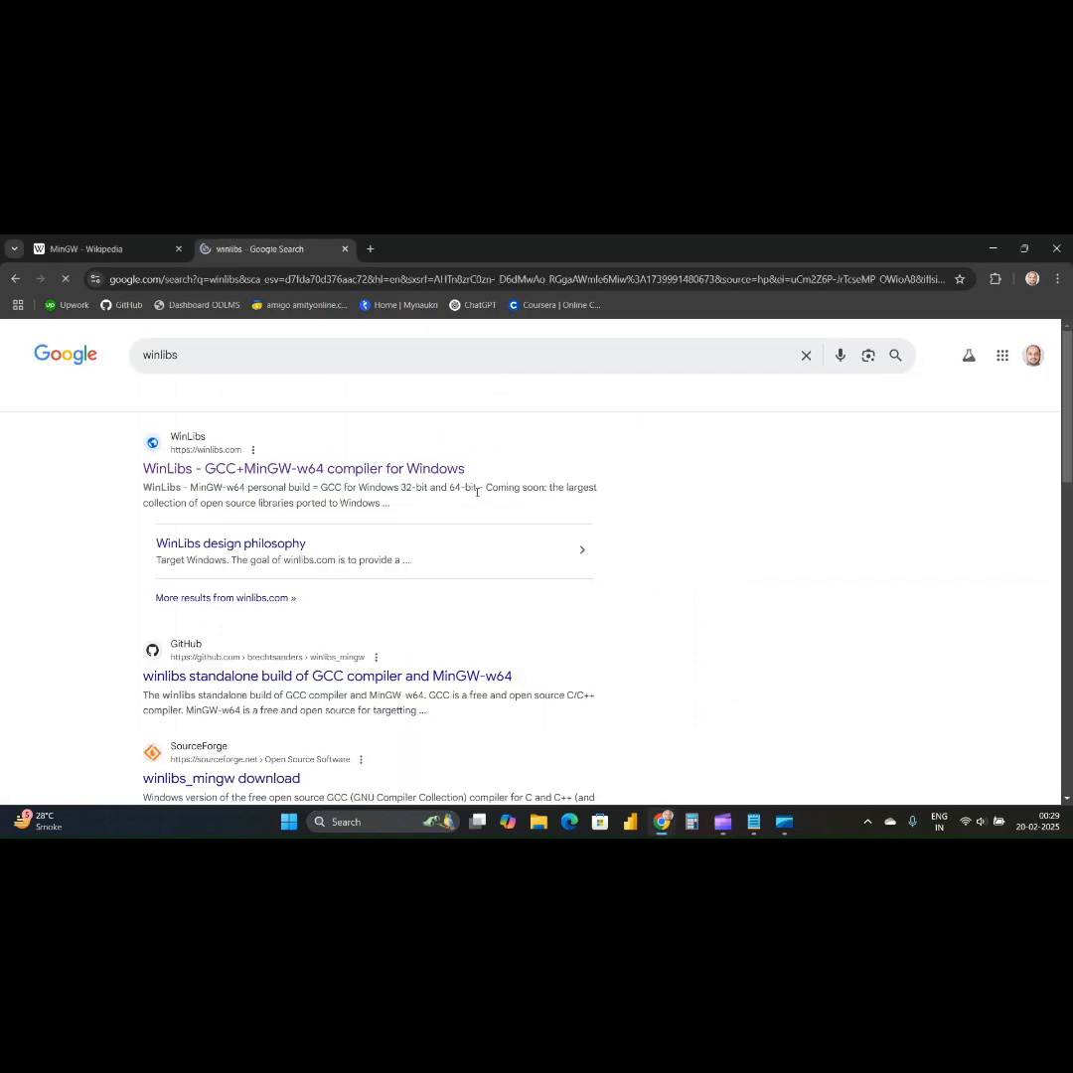
{"action": "left_click", "coordinate": [315, 474]}
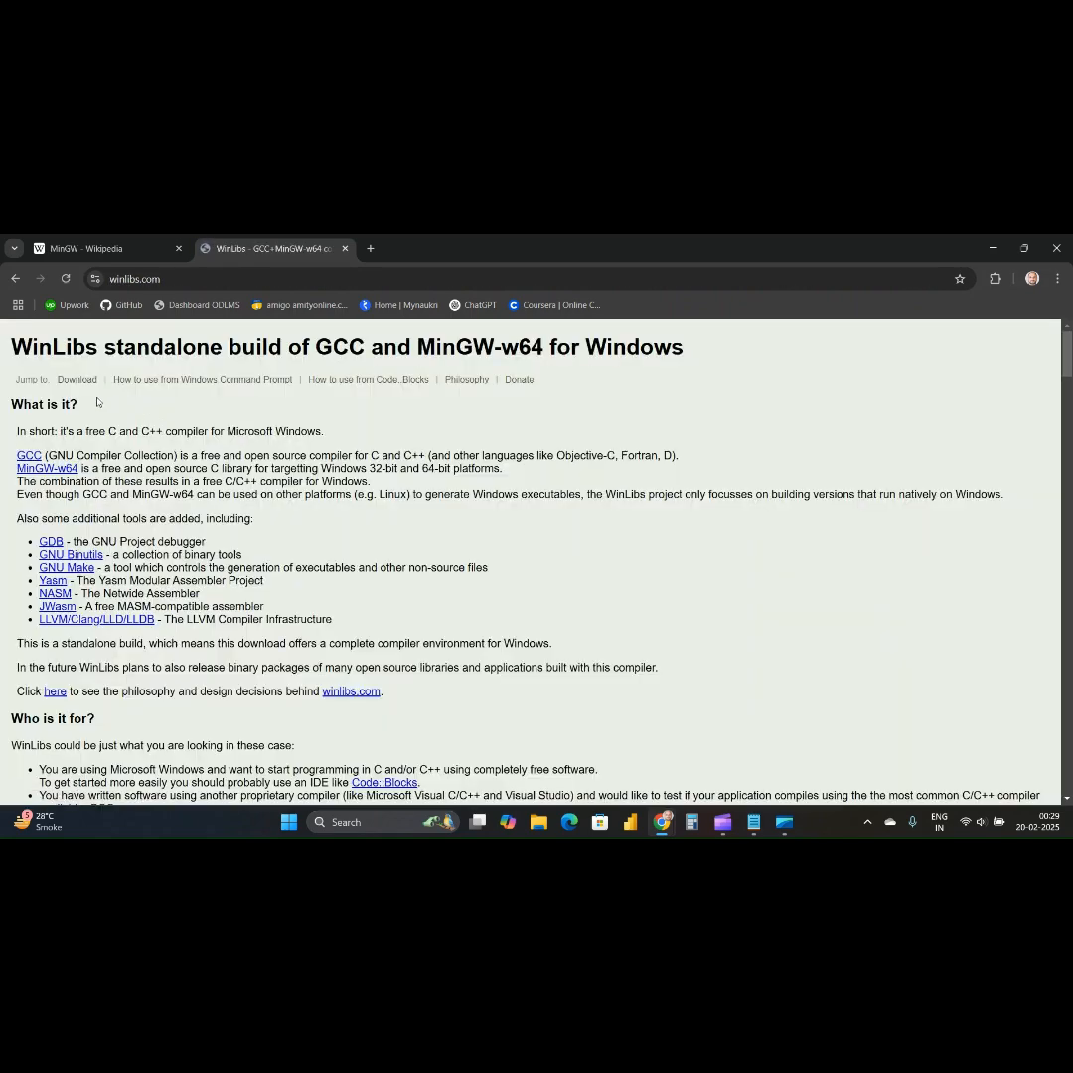
Review the WinLibs page from its title to the UCRT runtime entries under Release versions.
{"action": "left_click_drag", "start_coordinate": [14, 353], "coordinate": [314, 356]}
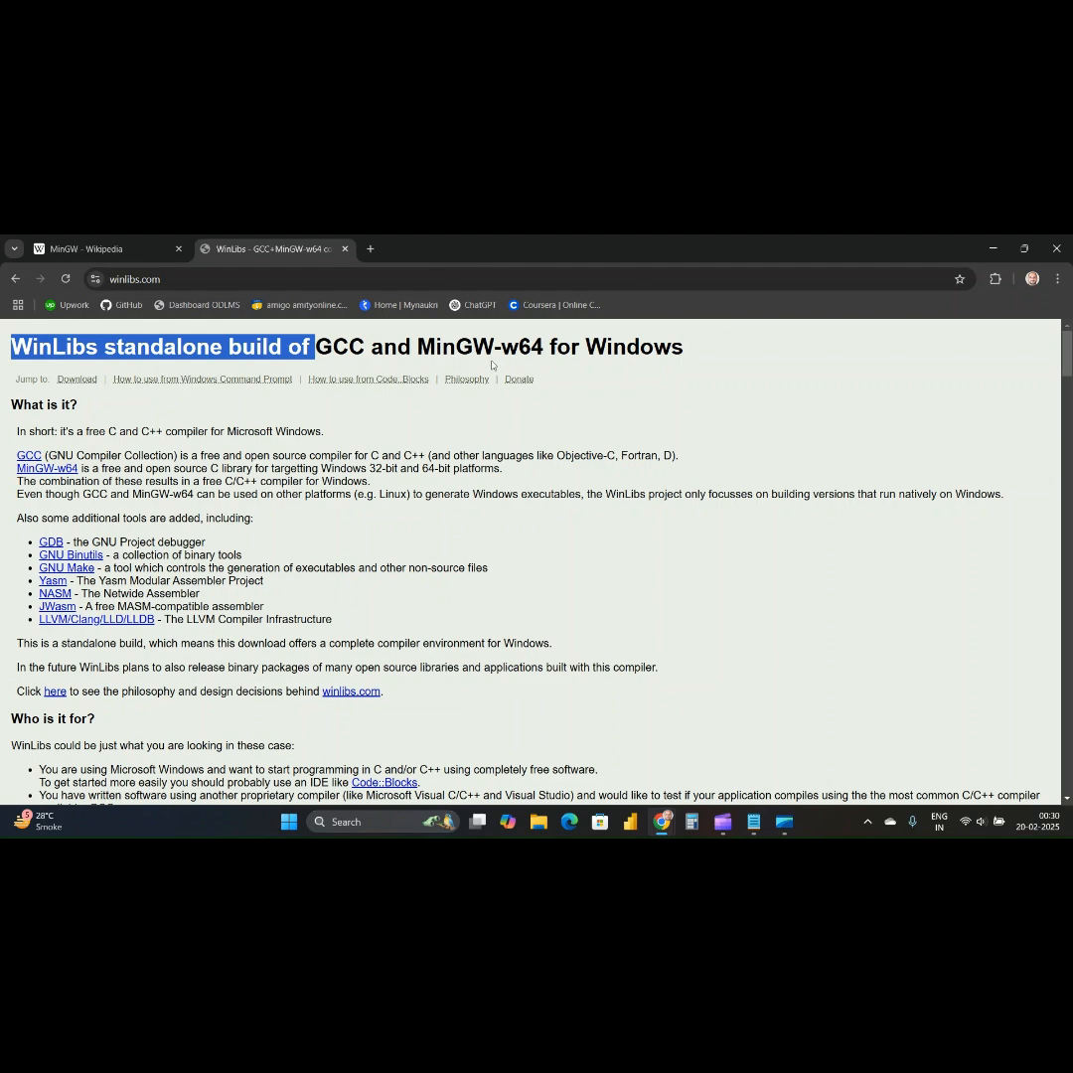
{"action": "scroll", "coordinate": [204, 380], "scroll_direction": "down", "scroll_amount": 3}
{"action": "scroll", "coordinate": [235, 467], "scroll_direction": "down", "scroll_amount": 8}
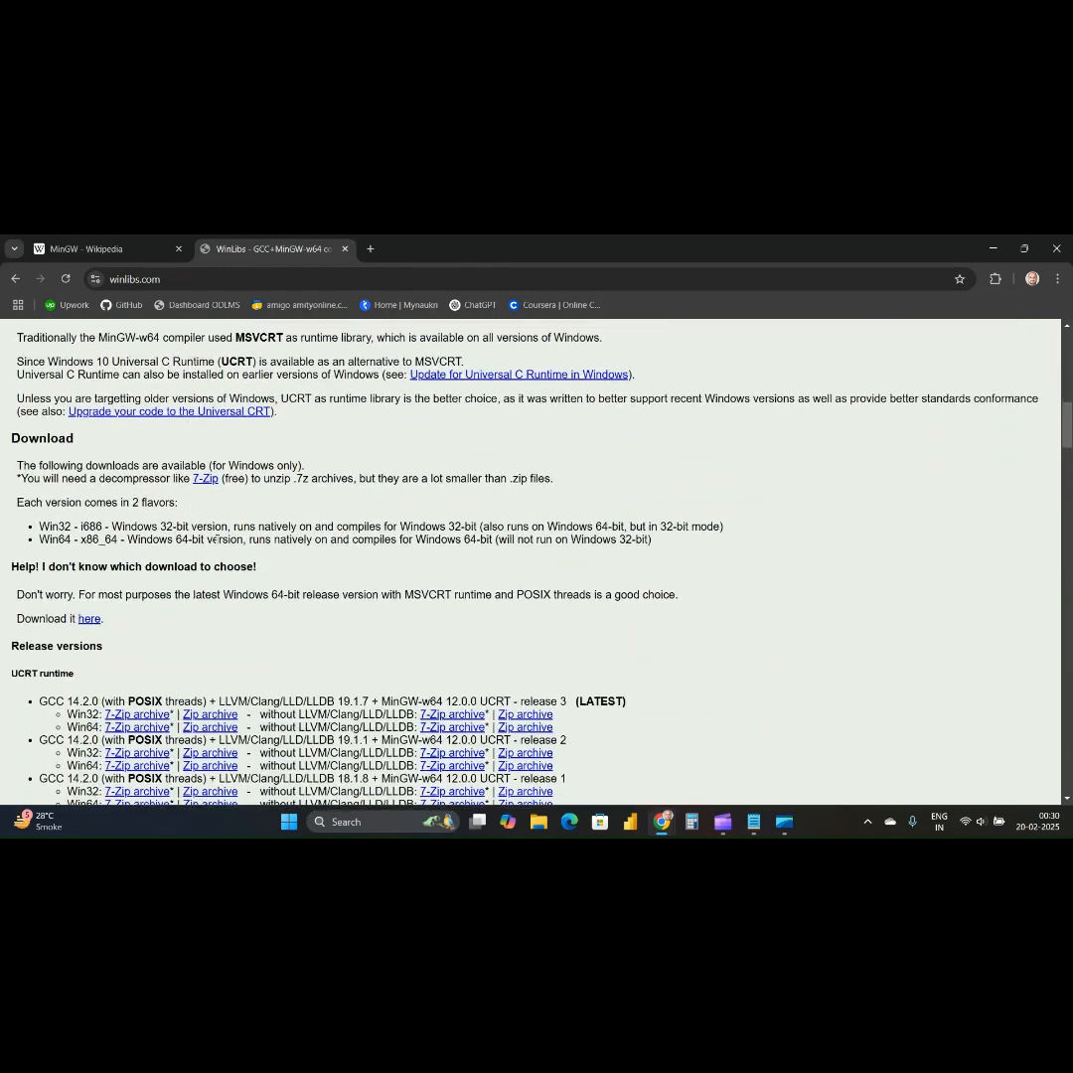
{"action": "scroll", "coordinate": [211, 518], "scroll_direction": "down", "scroll_amount": 3}
{"action": "scroll", "coordinate": [131, 441], "scroll_direction": "down", "scroll_amount": 1}
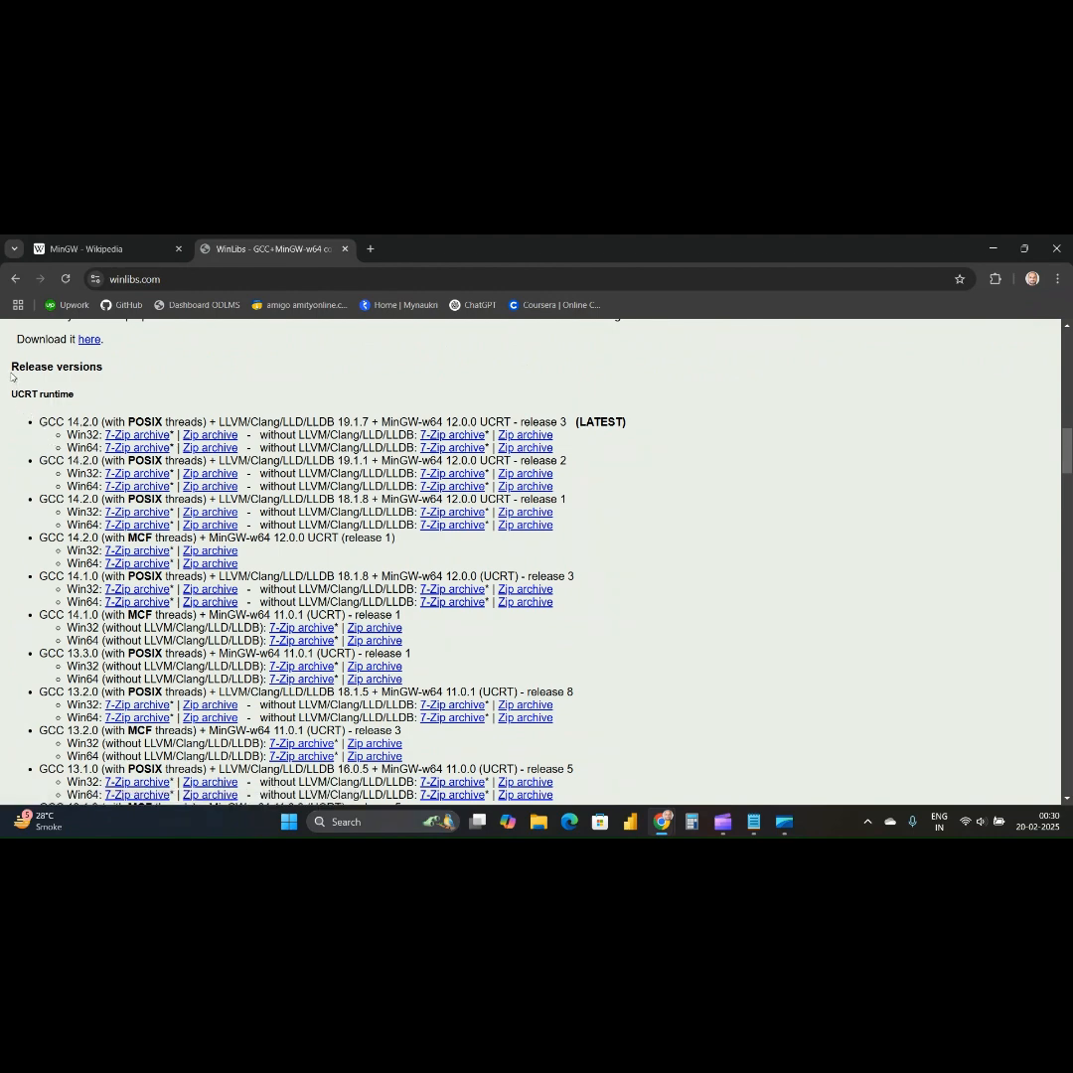
{"action": "left_click_drag", "start_coordinate": [14, 364], "coordinate": [153, 539]}
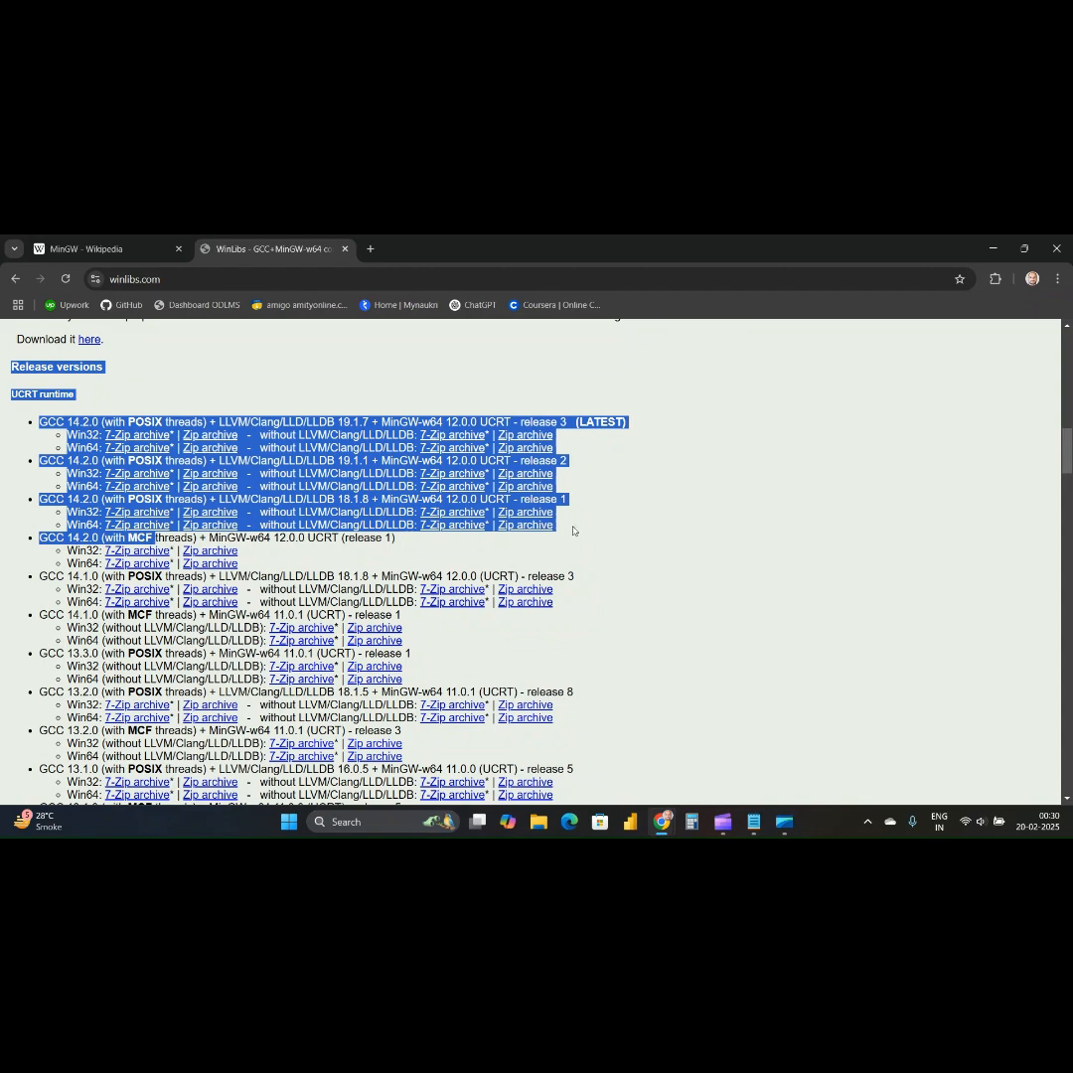
{"action": "left_click", "coordinate": [636, 533]}
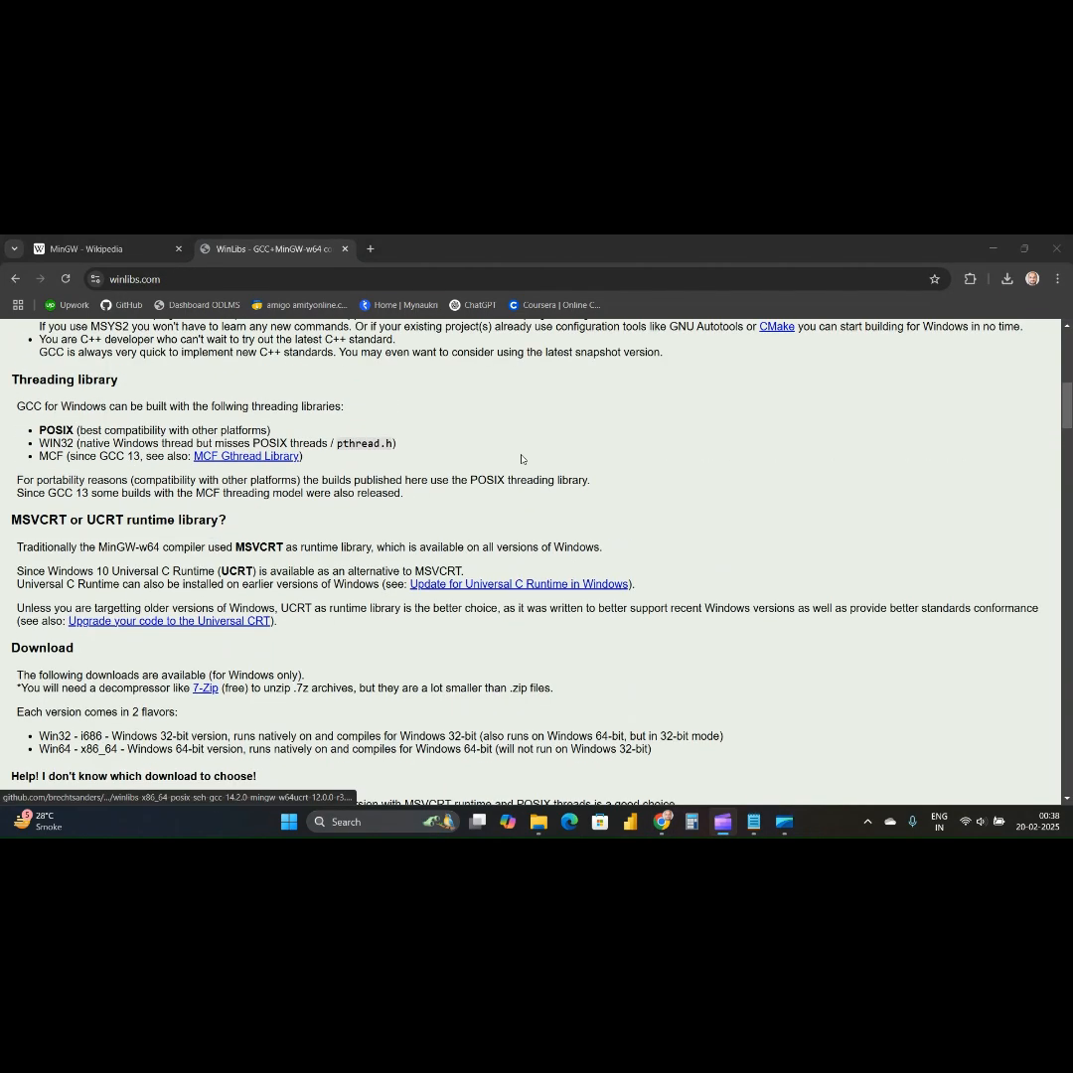
Download the latest GCC 14.2.0 POSIX UCRT release for Win64 without LLVM/Clang/LLD/LLDB as a 7-Zip archive and check its progress.
{"action": "scroll", "coordinate": [521, 457], "scroll_direction": "down", "scroll_amount": 4}
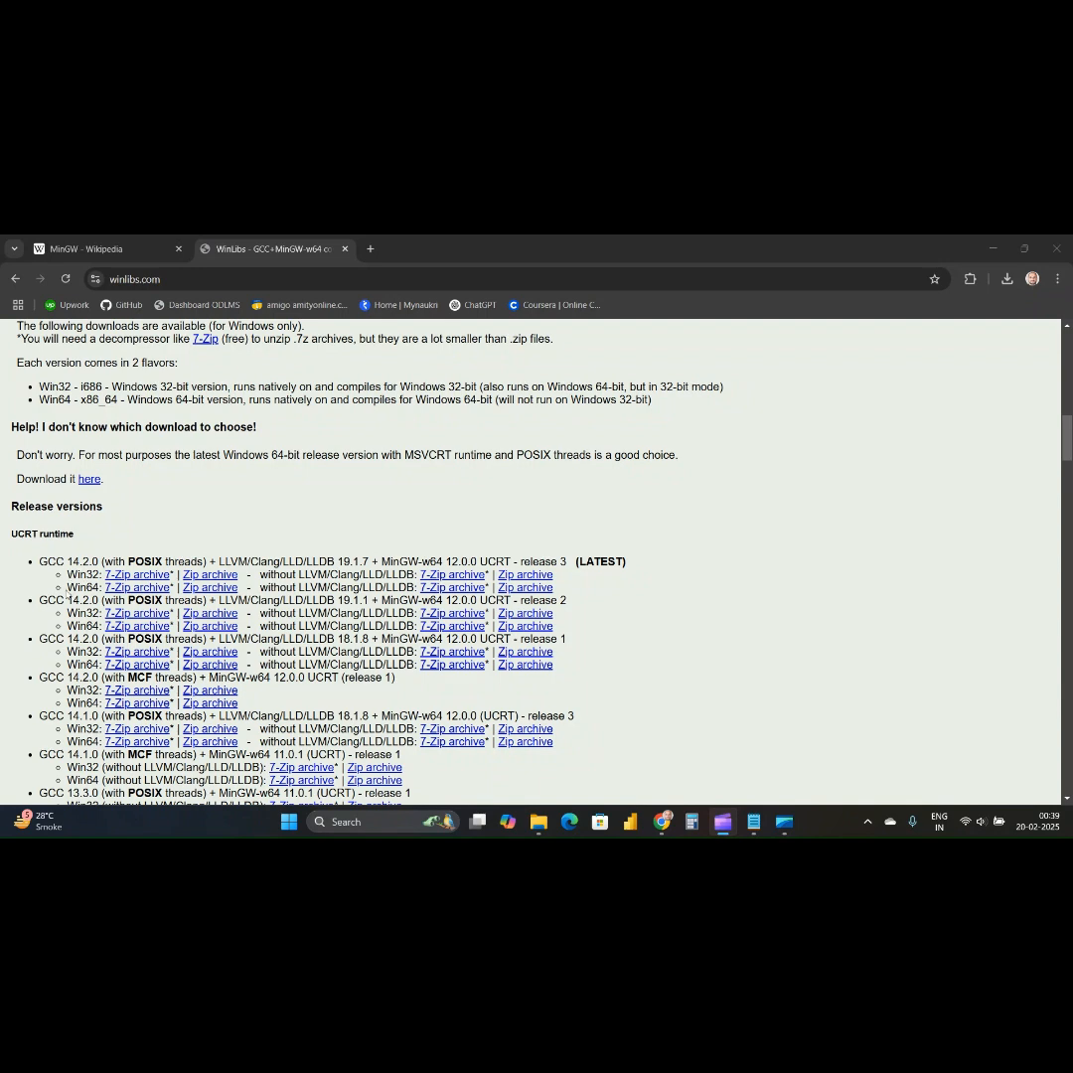
{"action": "left_click_drag", "start_coordinate": [67, 587], "coordinate": [99, 587]}
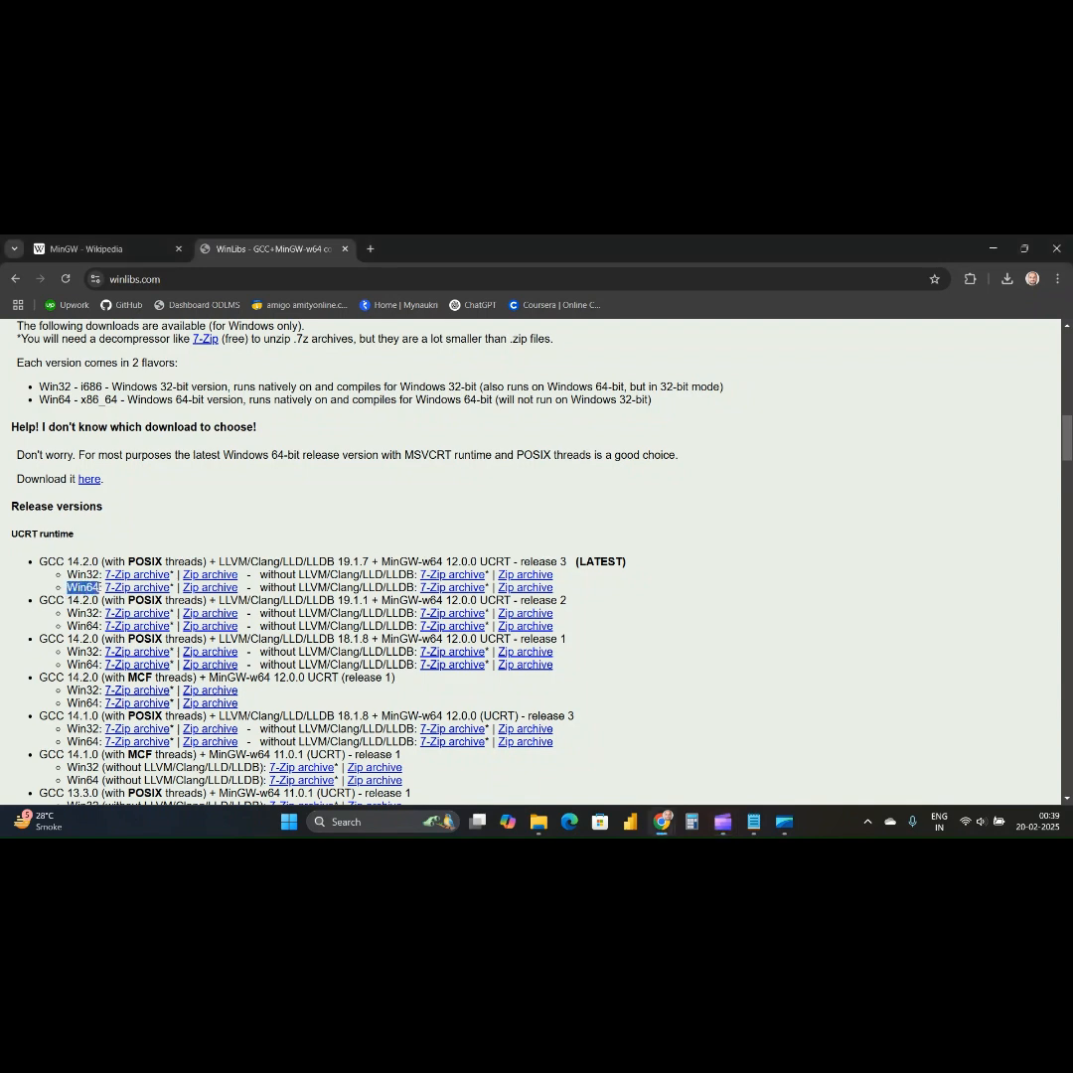
{"action": "left_click", "coordinate": [616, 593]}
{"action": "scroll", "coordinate": [502, 556], "scroll_direction": "down", "scroll_amount": 1}
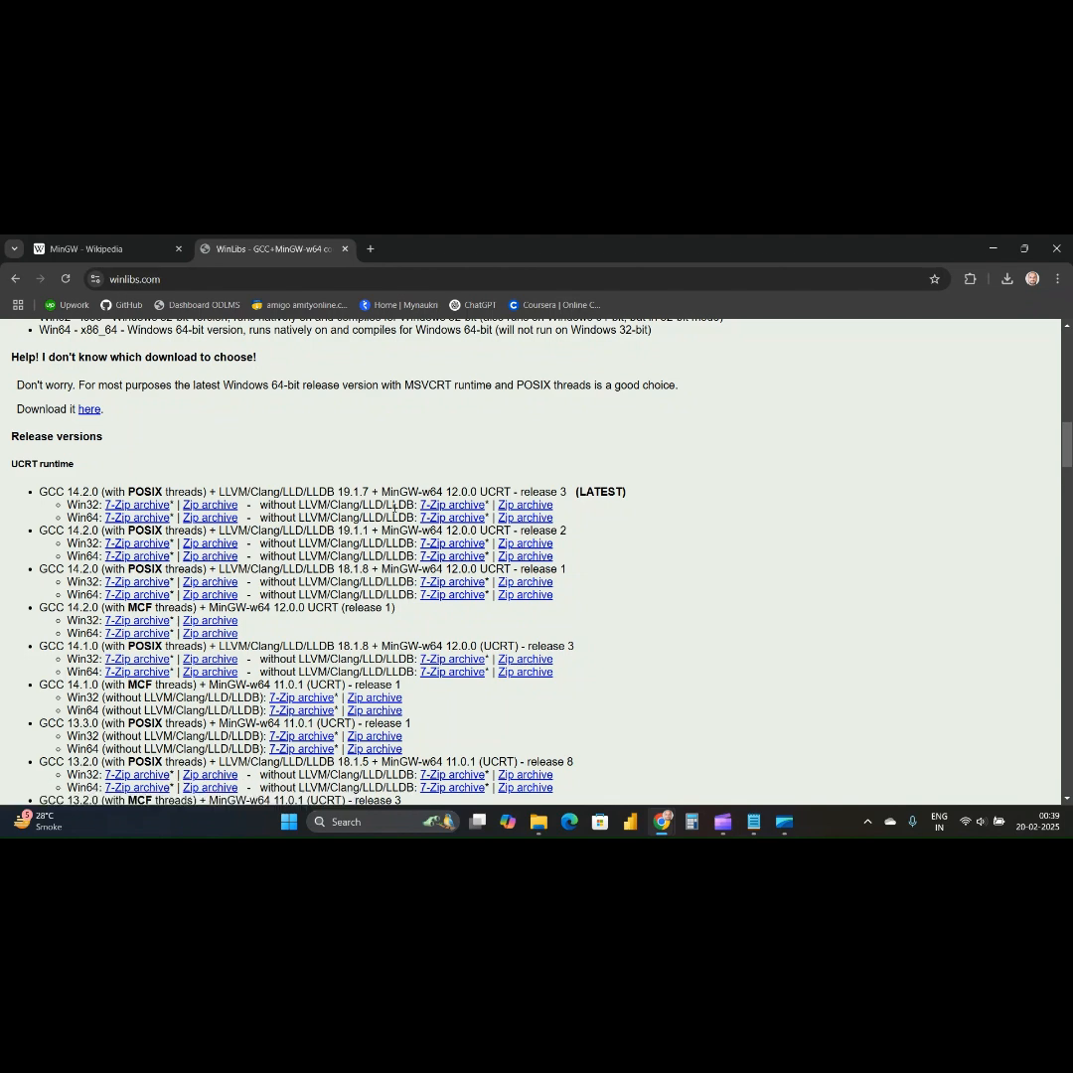
{"action": "left_click_drag", "start_coordinate": [298, 504], "coordinate": [416, 506]}
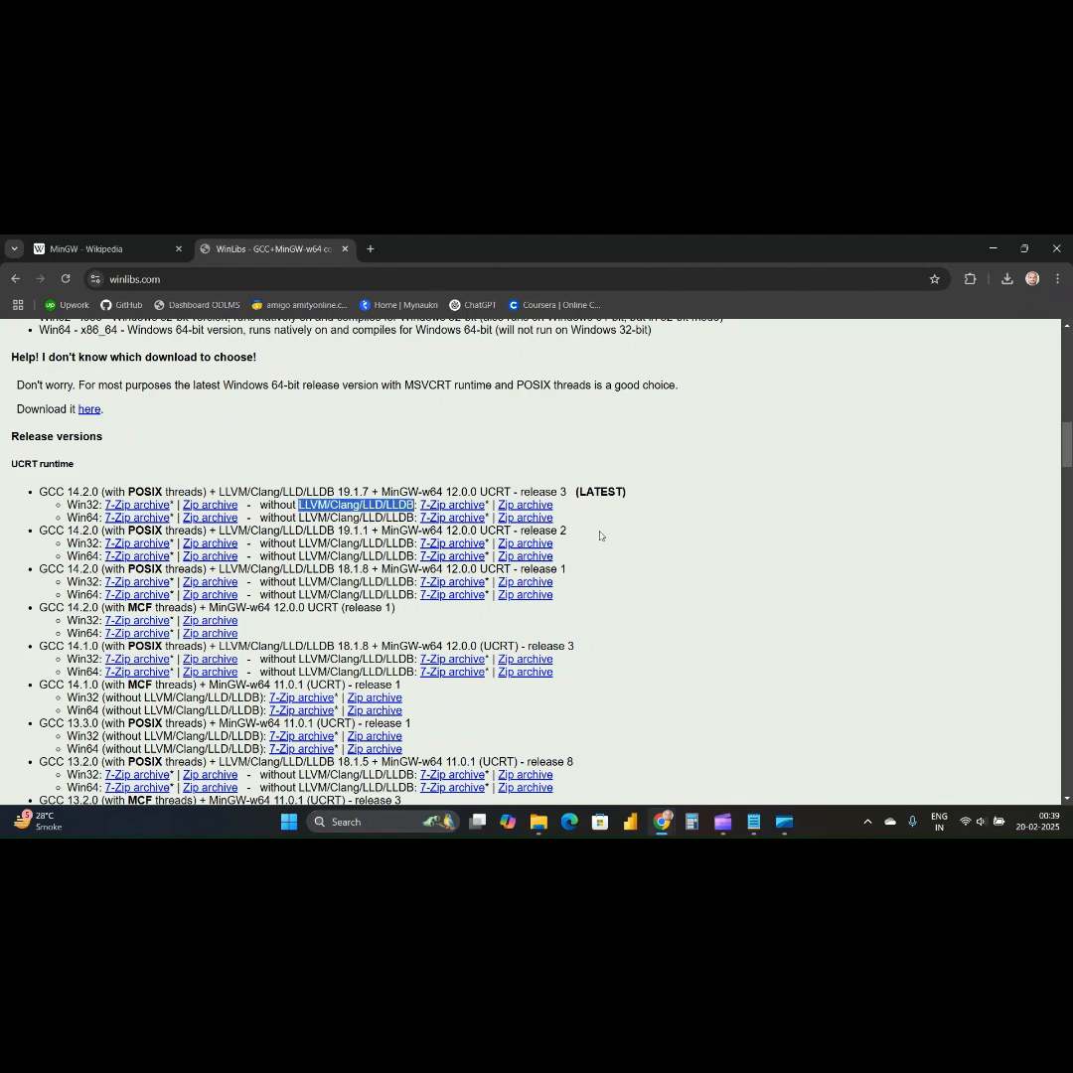
{"action": "left_click", "coordinate": [388, 517]}
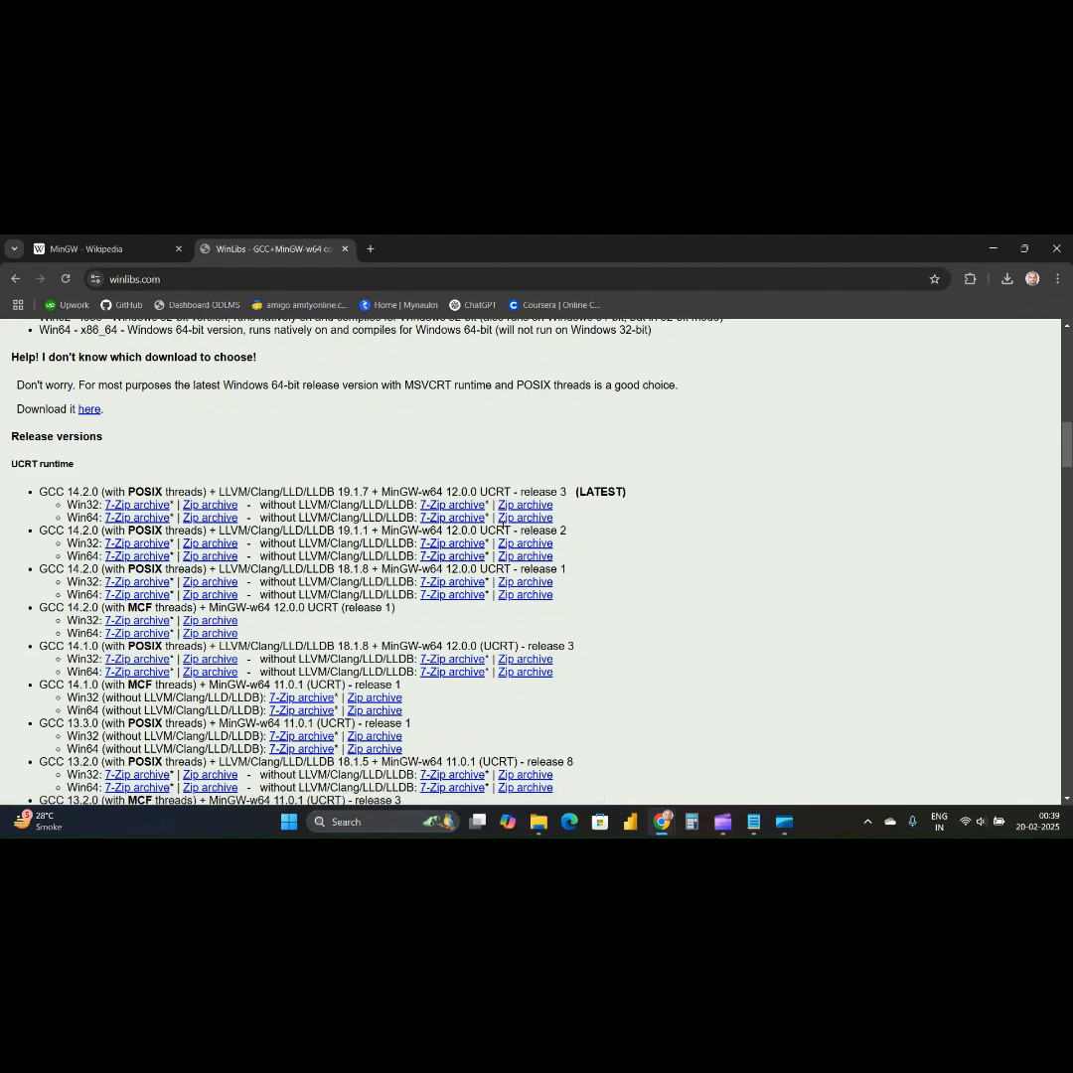
{"action": "left_click", "coordinate": [466, 517]}
{"action": "left_click", "coordinate": [1005, 279]}
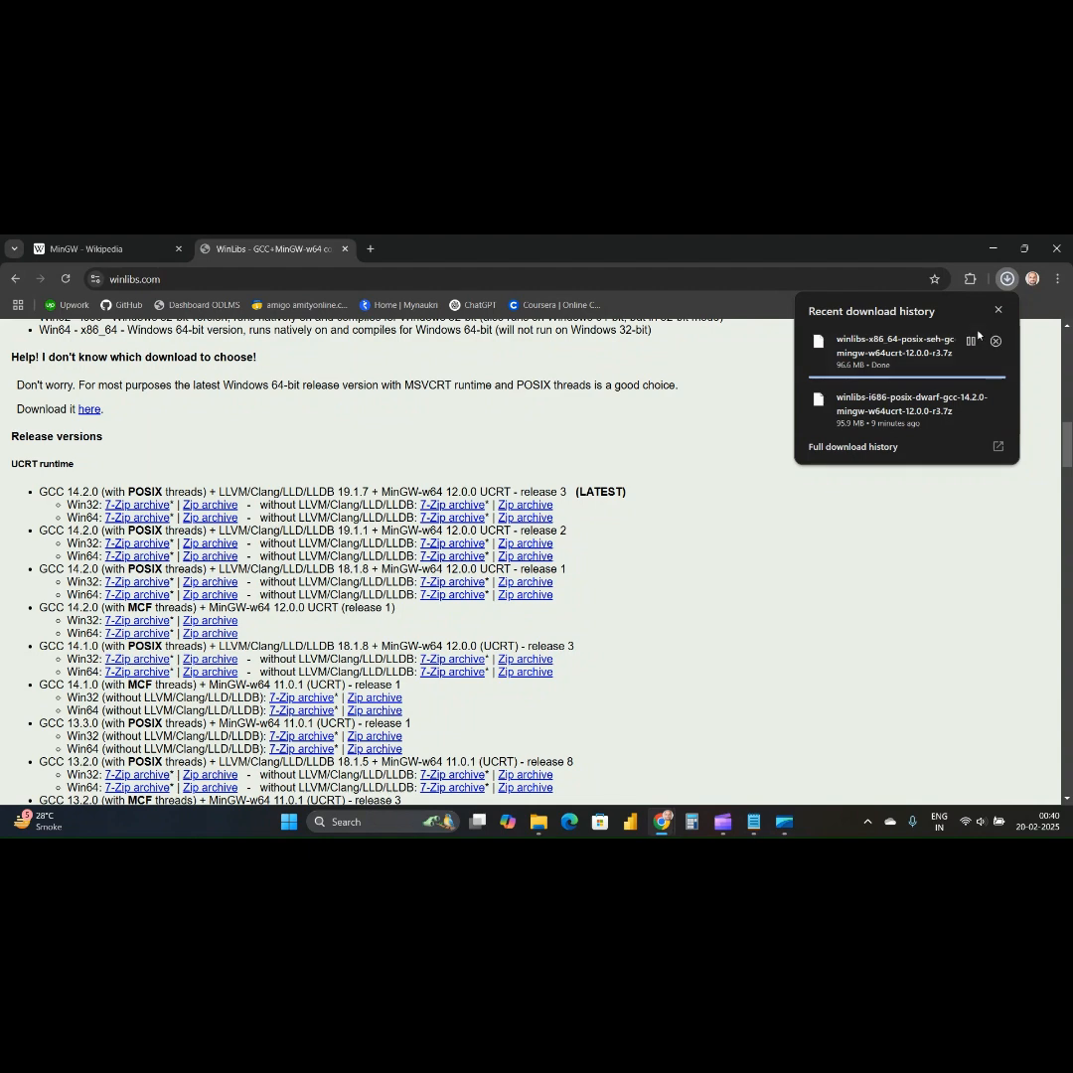
{"action": "left_click", "coordinate": [768, 502]}
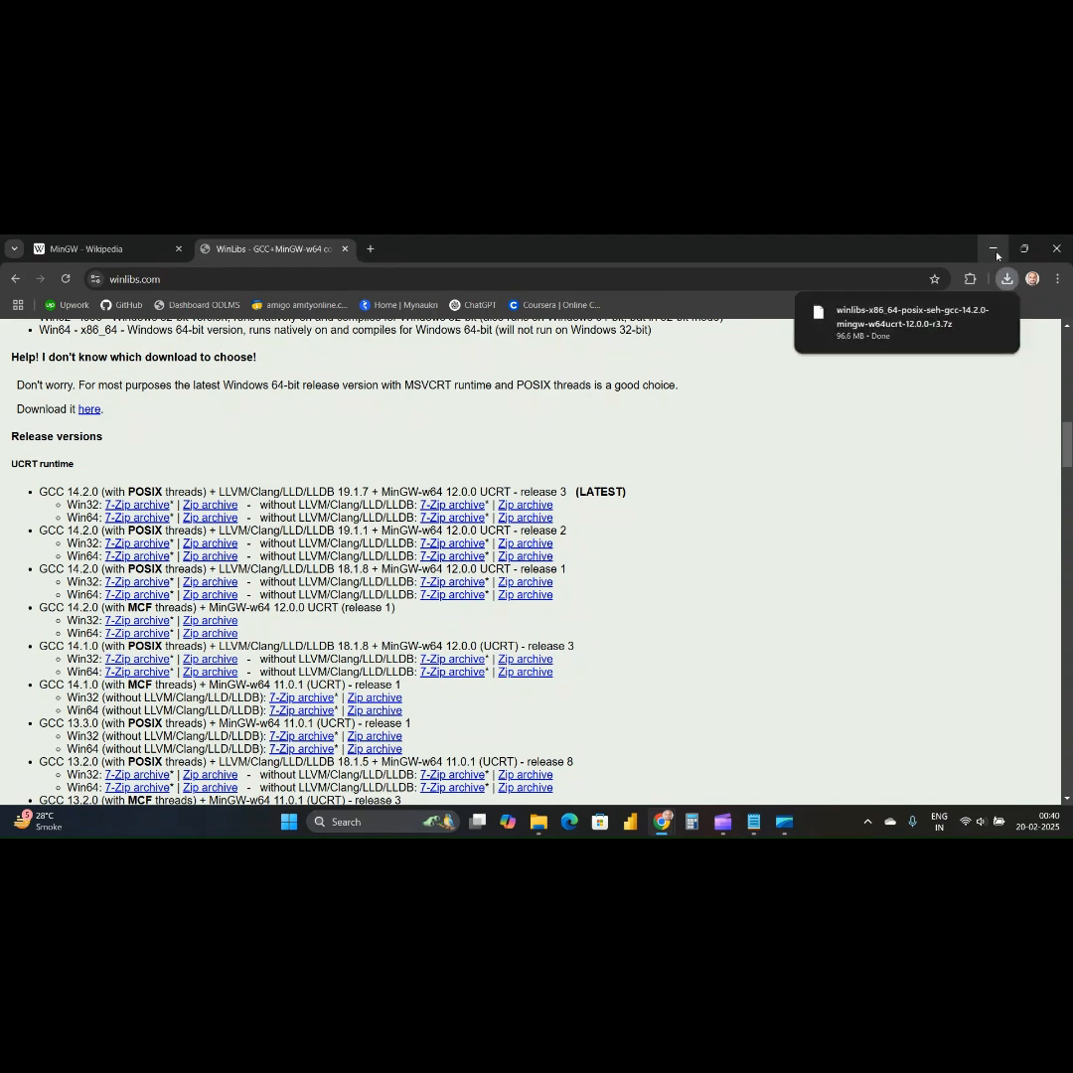
Show the downloaded WinLibs archive in the Downloads folder, with files sorted by date modified, newest first.
{"action": "left_click", "coordinate": [968, 311]}
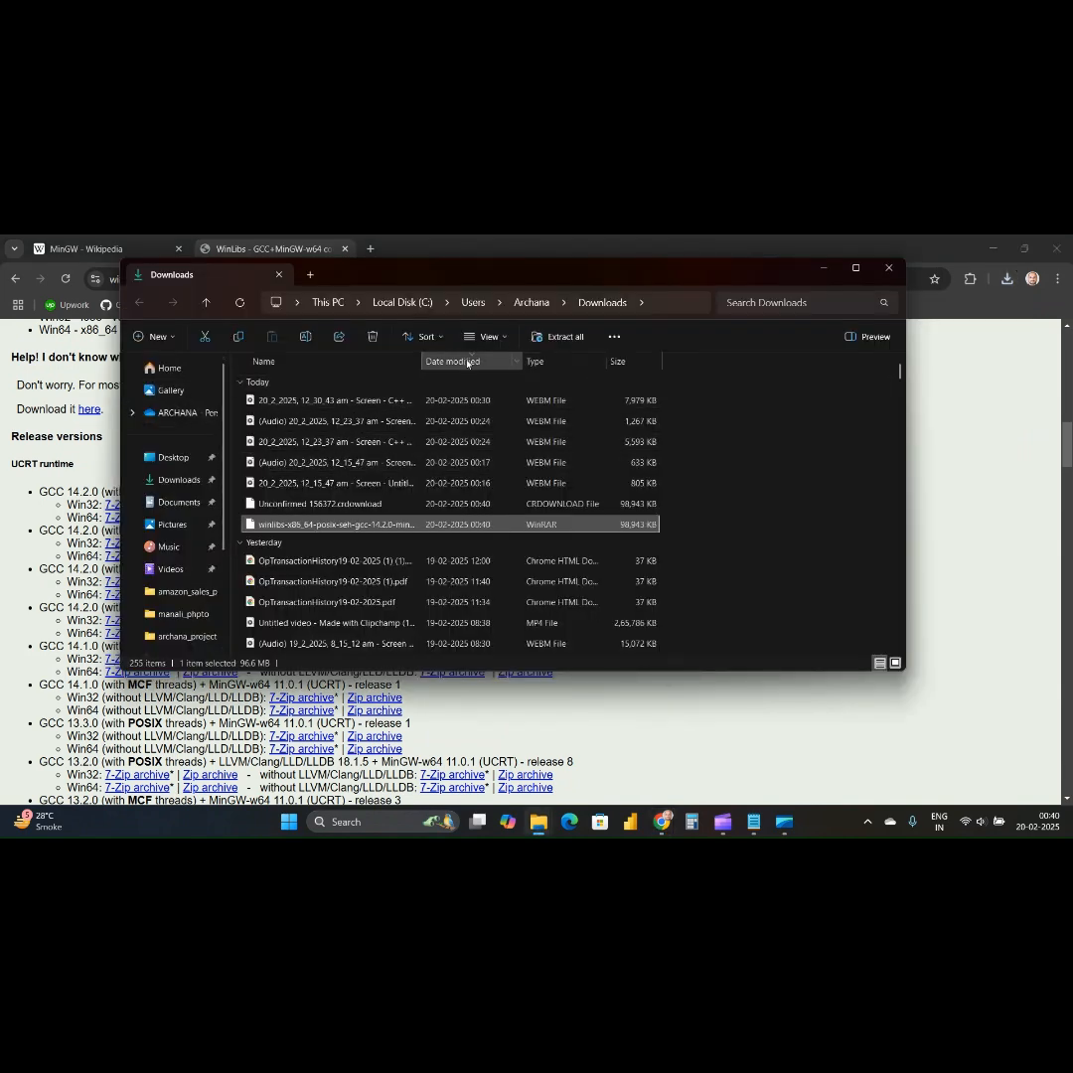
{"action": "left_click", "coordinate": [467, 360]}
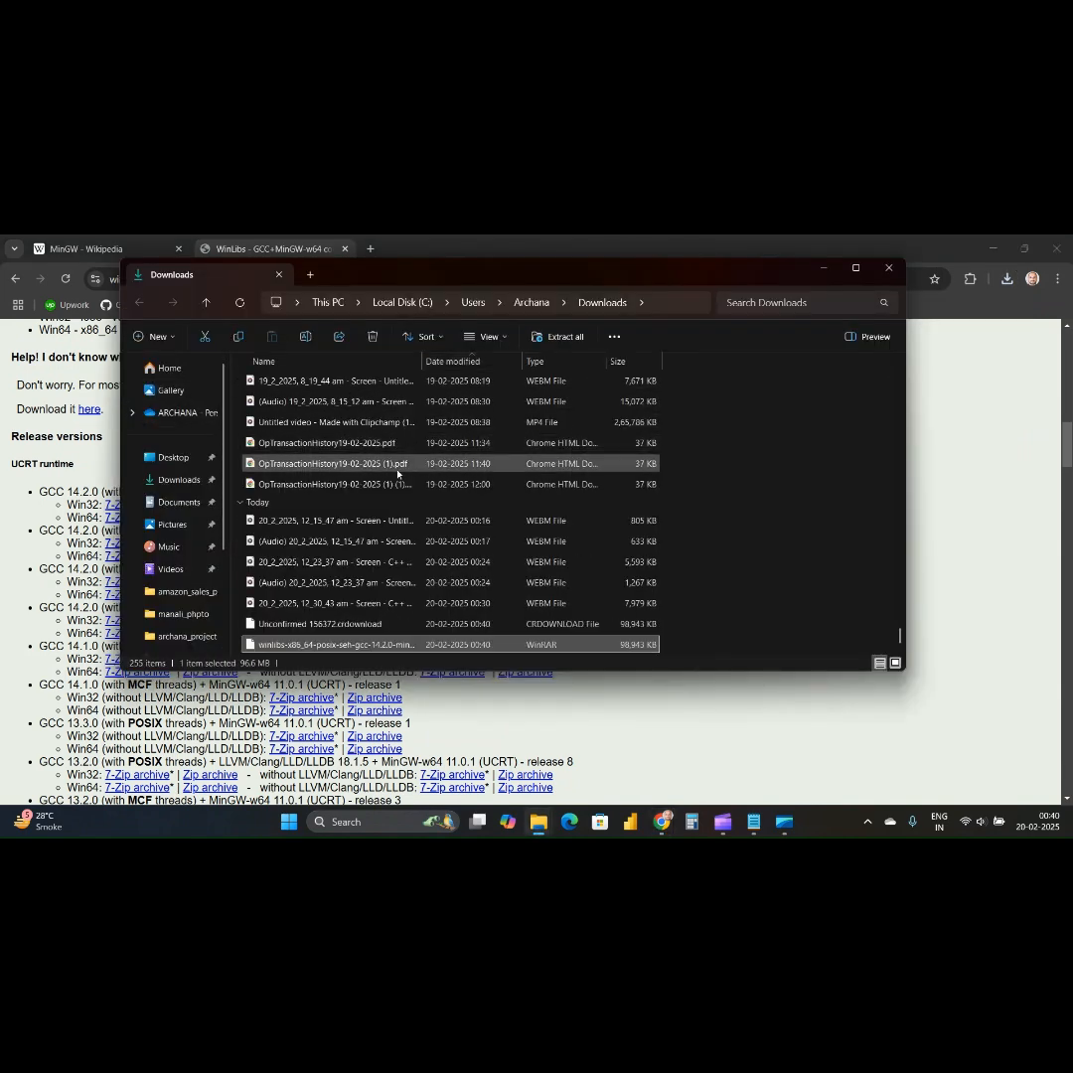
{"action": "left_click", "coordinate": [492, 363]}
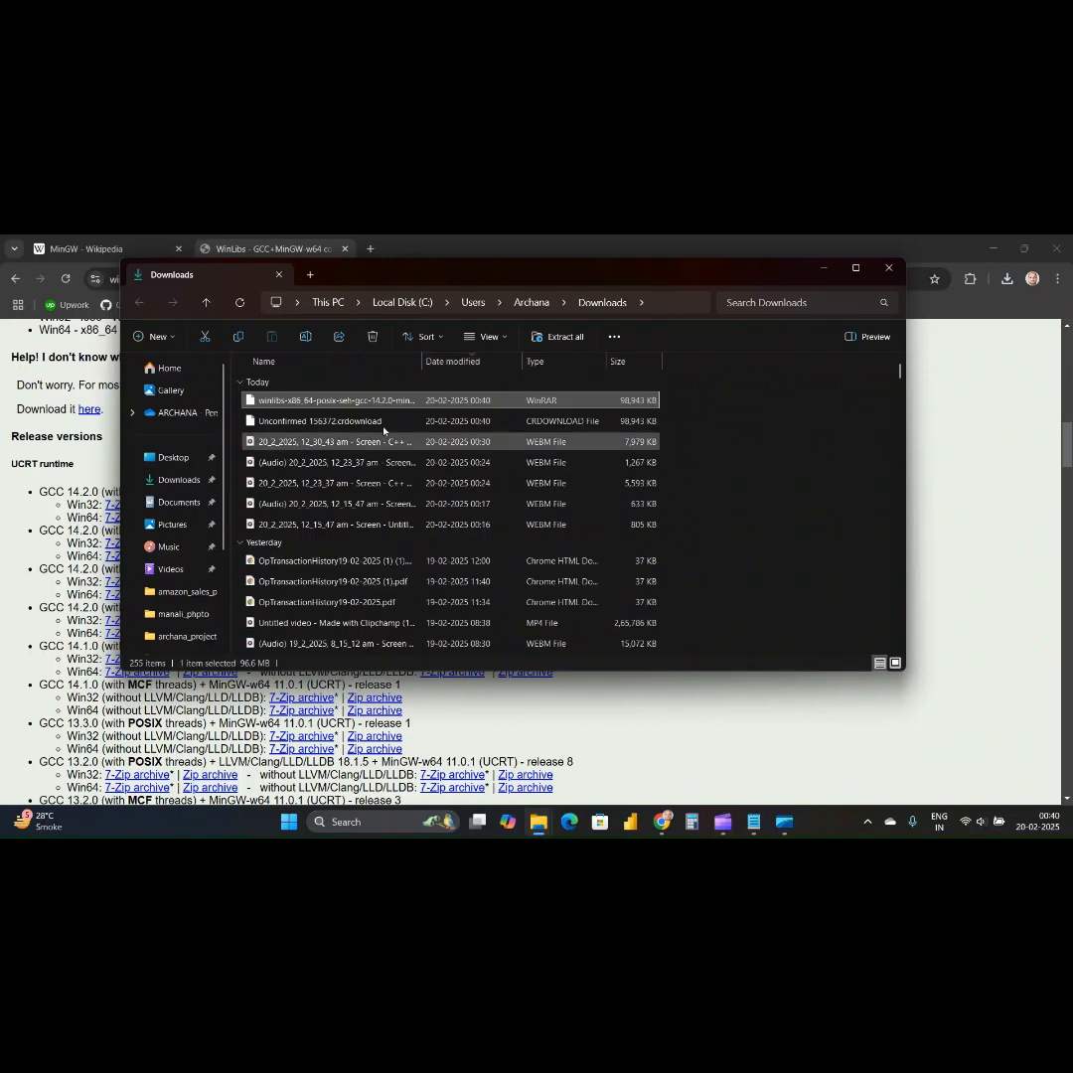
Move the winlibs-x86_64 archive from Downloads into the Project folder on the Desktop and maximize the window.
{"action": "right_click", "coordinate": [354, 401]}
{"action": "left_click", "coordinate": [414, 425]}
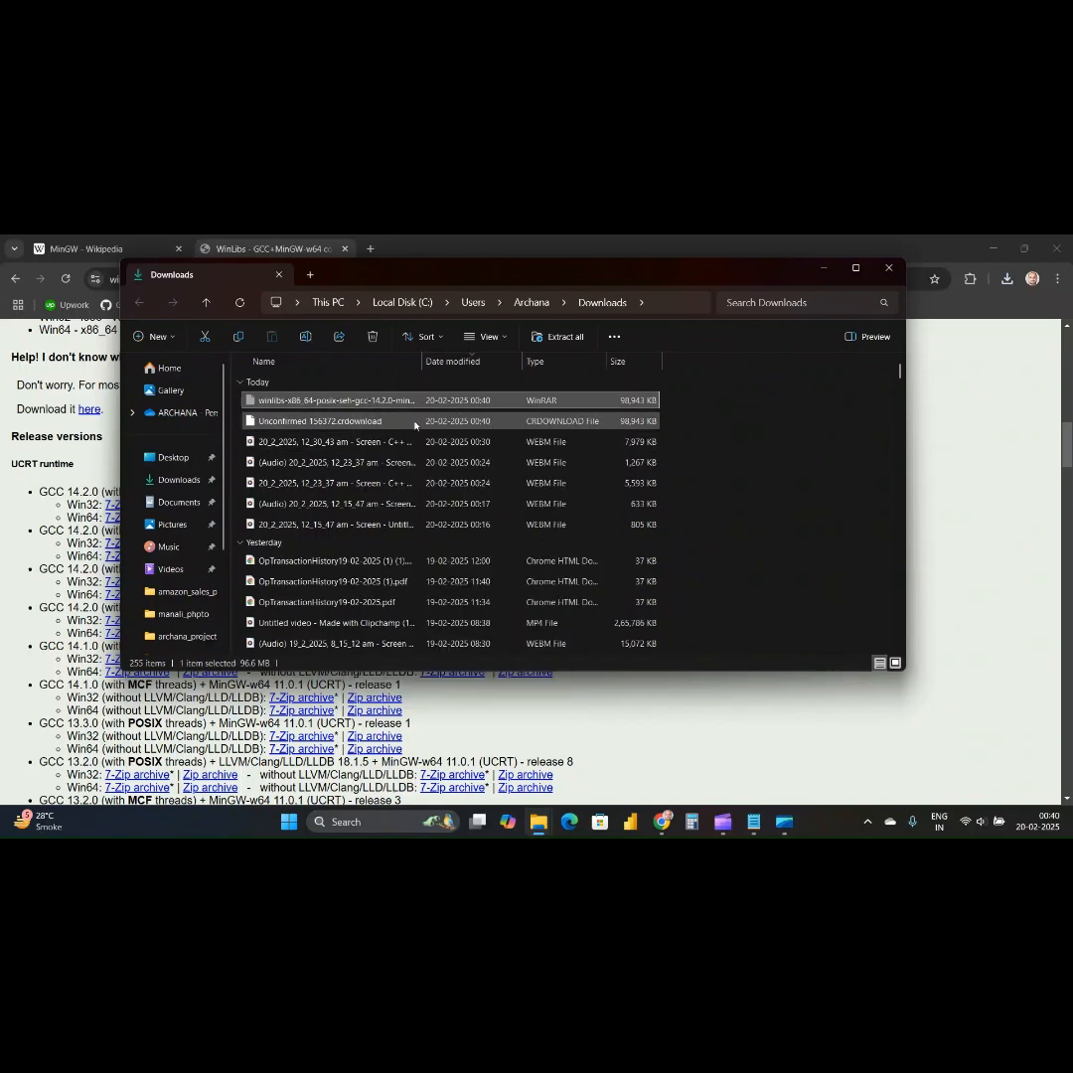
{"action": "left_click", "coordinate": [173, 457]}
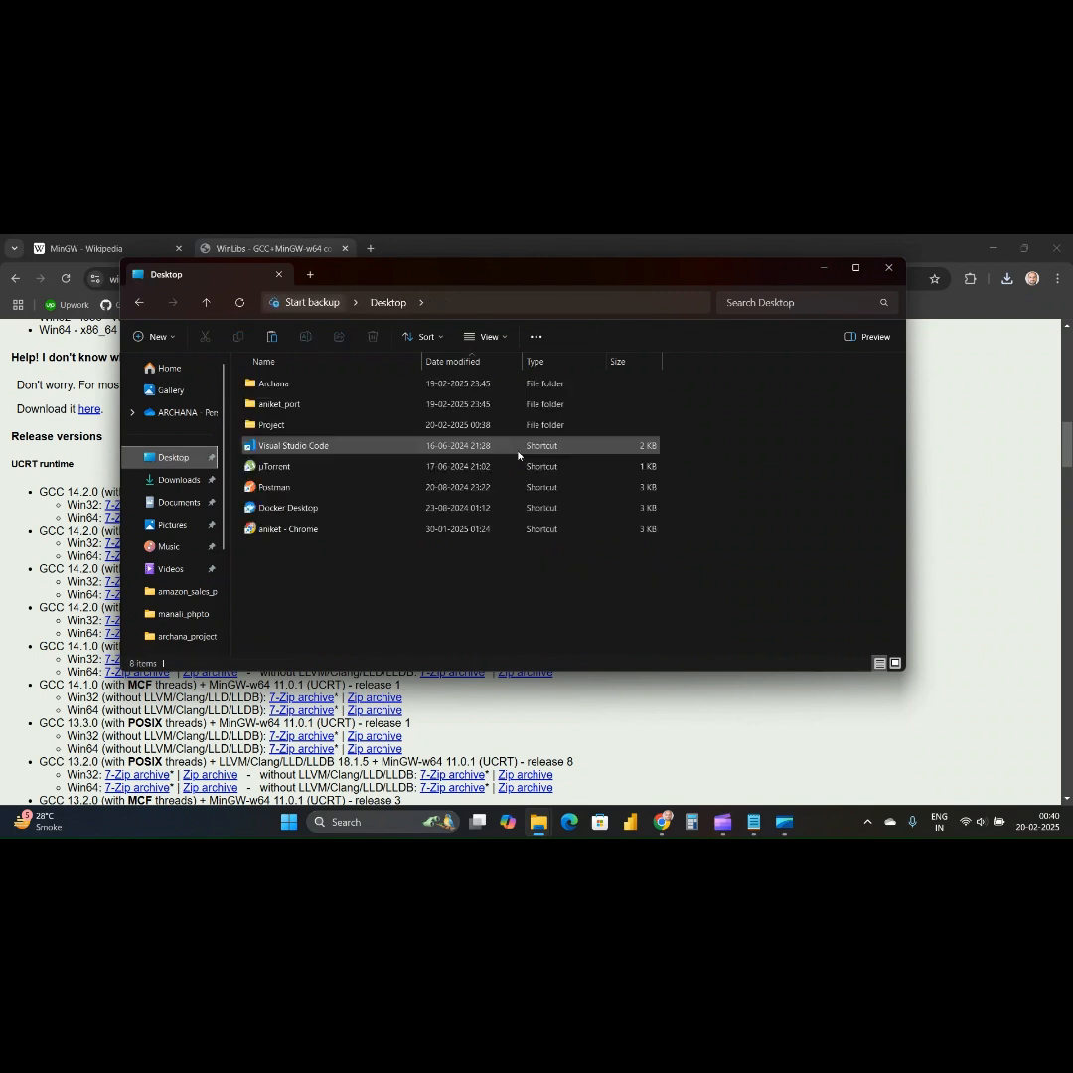
{"action": "double_click", "coordinate": [268, 424]}
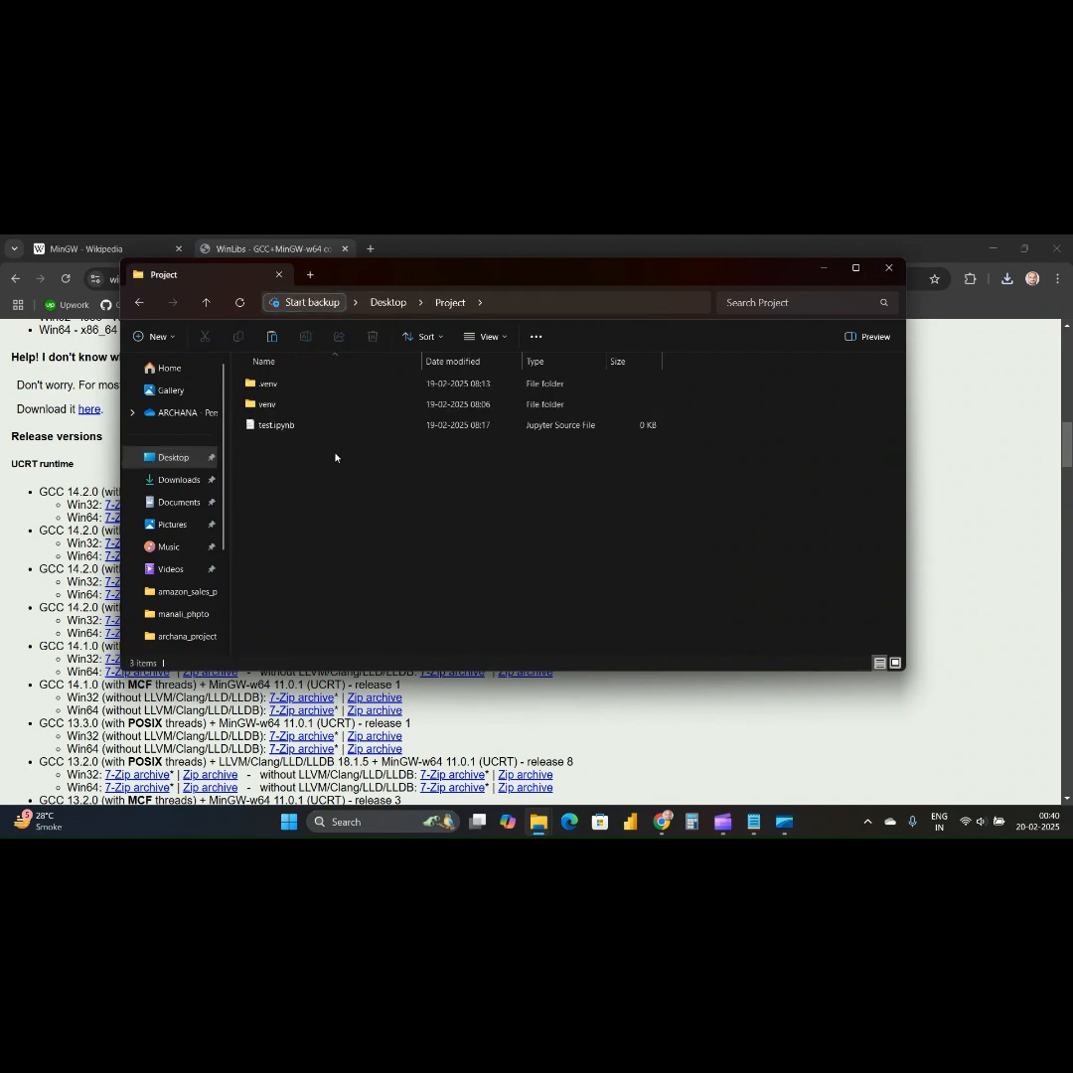
{"action": "right_click", "coordinate": [321, 484]}
{"action": "left_click", "coordinate": [344, 495]}
{"action": "left_click", "coordinate": [853, 277]}
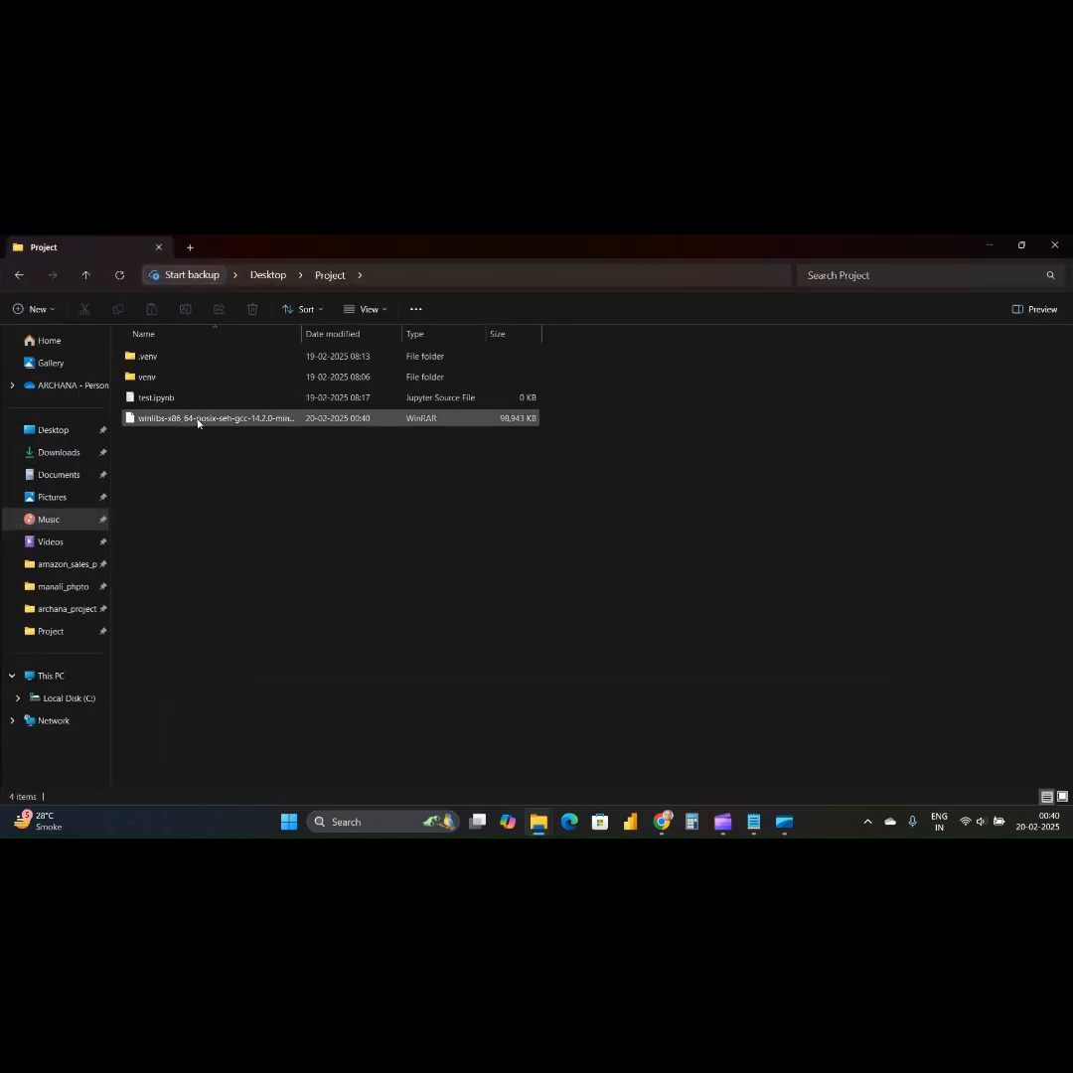
Extract all files of the WinLibs archive in the Project folder to the destination C:\.
{"action": "left_click", "coordinate": [196, 420]}
{"action": "right_click", "coordinate": [199, 420]}
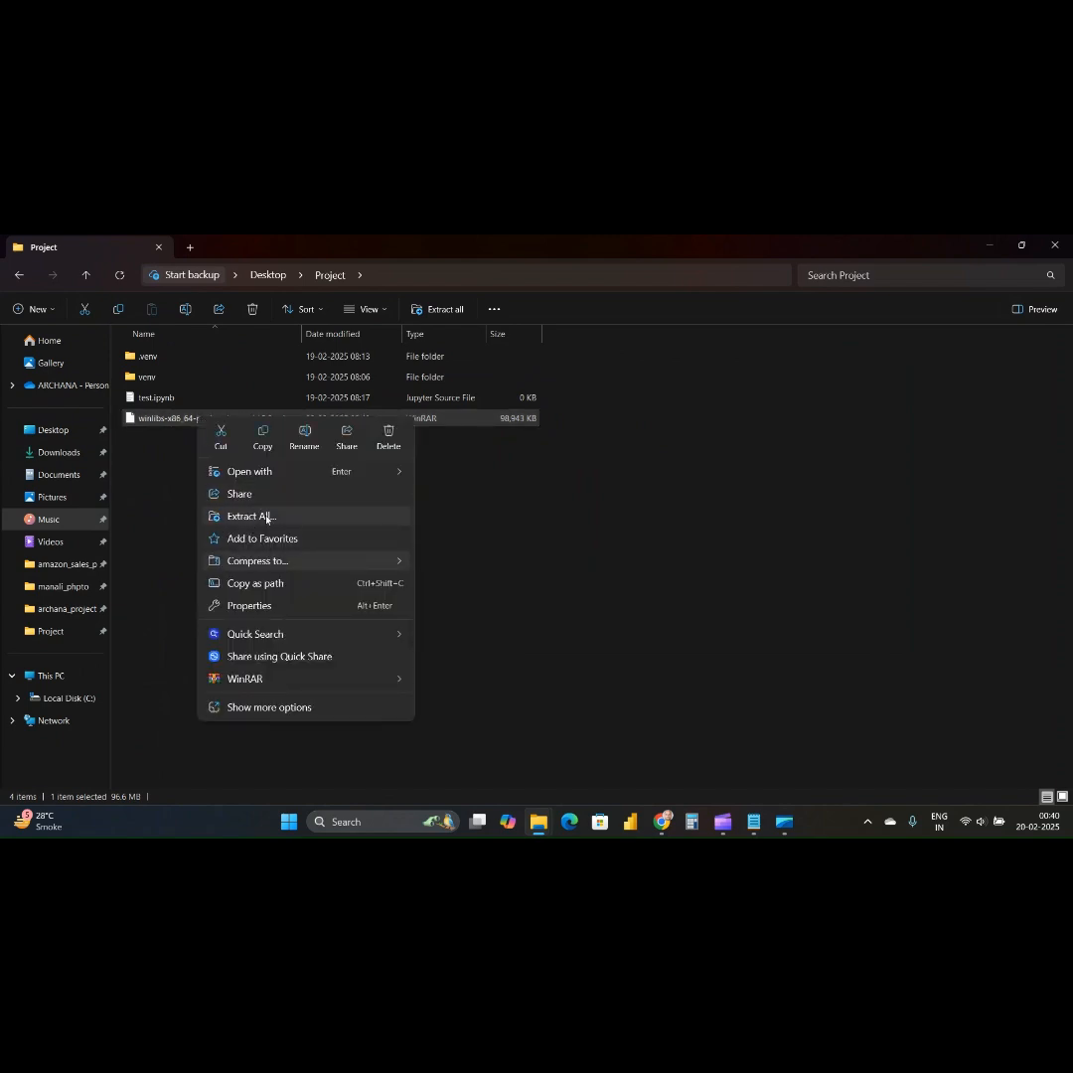
{"action": "left_click", "coordinate": [266, 516]}
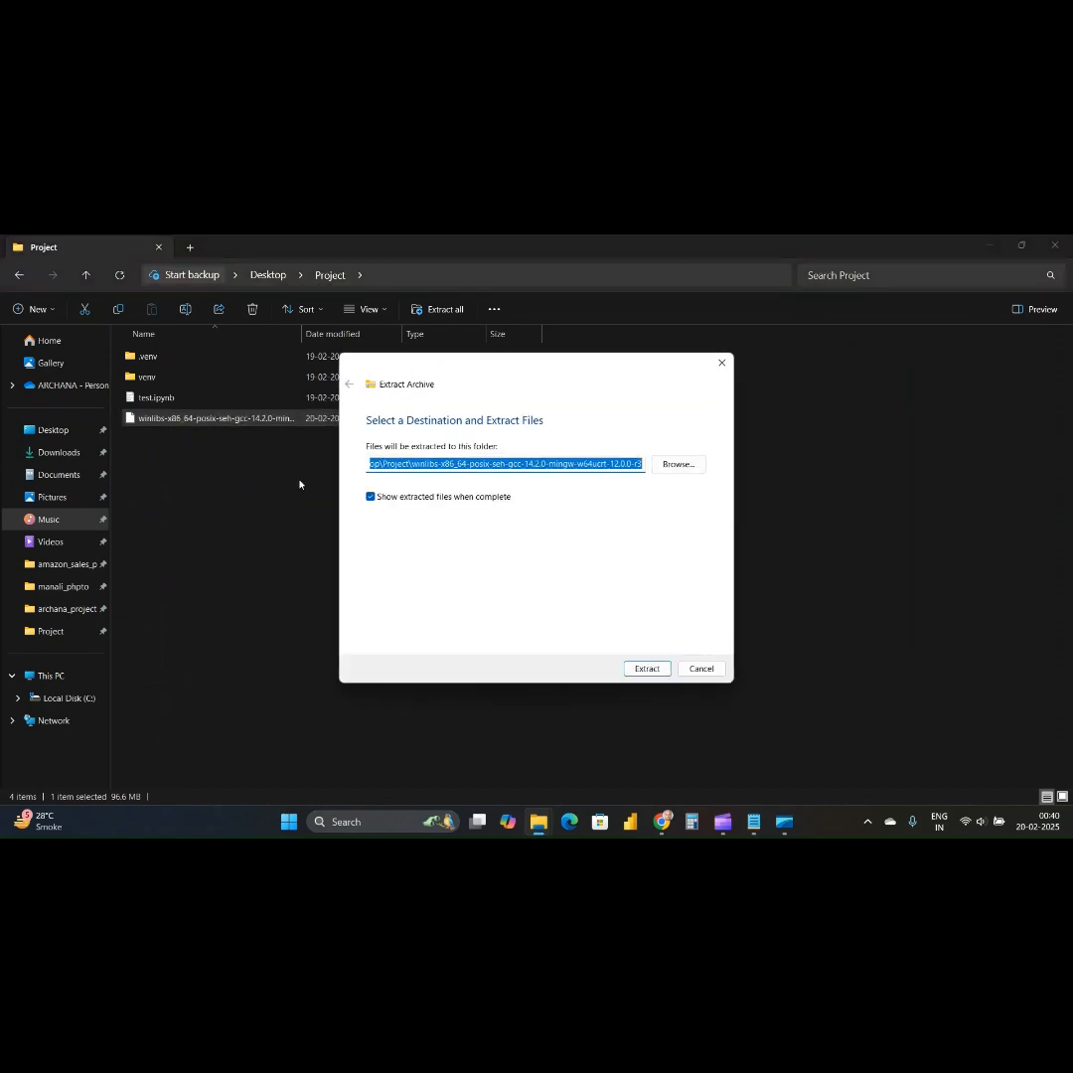
{"action": "left_click", "coordinate": [627, 464]}
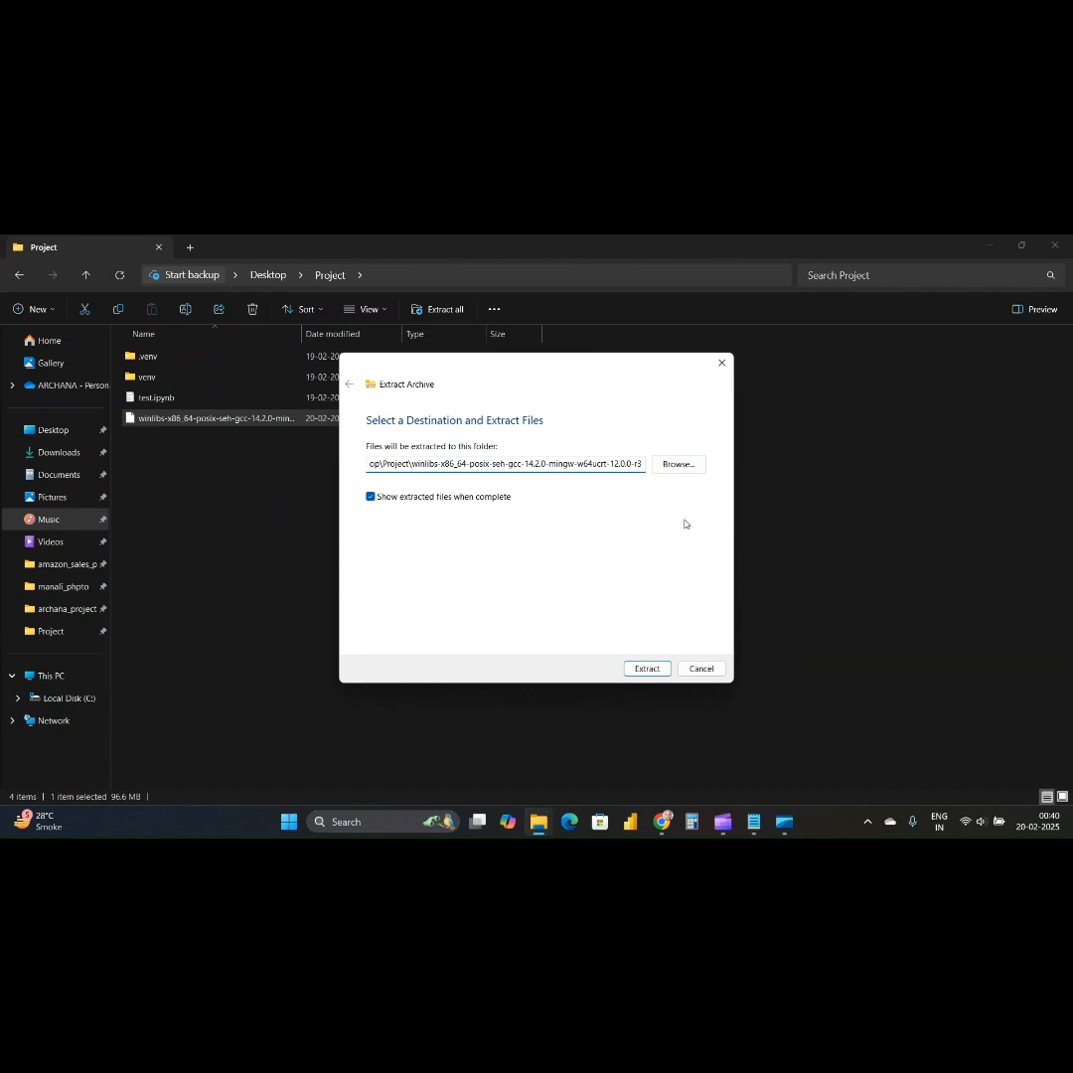
{"action": "key", "text": "BackSpace"}
{"action": "key", "text": "BackSpace"}
{"action": "key", "text": "BackSpace"}
{"action": "key", "text": "BackSpace"}
{"action": "key", "text": "BackSpace"}
{"action": "key", "text": "BackSpace"}
{"action": "key", "text": "BackSpace"}
{"action": "key", "text": "BackSpace"}
{"action": "key", "text": "BackSpace"}
{"action": "key", "text": "BackSpace"}
{"action": "key", "text": "BackSpace"}
{"action": "key", "text": "BackSpace"}
{"action": "key", "text": "BackSpace"}
{"action": "key", "text": "BackSpace"}
{"action": "key", "text": "BackSpace"}
{"action": "key", "text": "BackSpace"}
{"action": "key", "text": "BackSpace"}
{"action": "key", "text": "BackSpace"}
{"action": "key", "text": "BackSpace"}
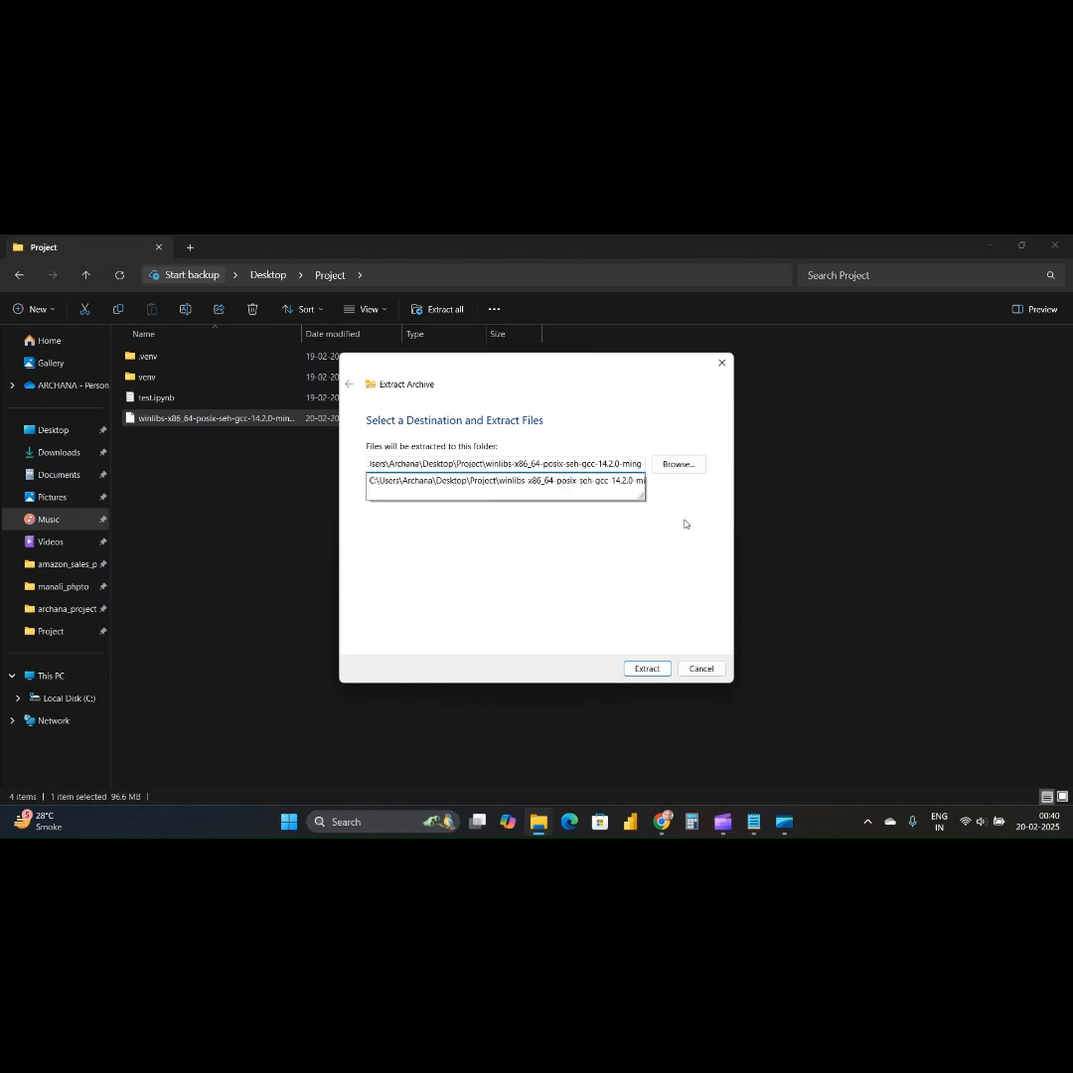
{"action": "key", "text": "BackSpace"}
{"action": "key", "text": "BackSpace"}
{"action": "key", "text": "BackSpace"}
{"action": "key", "text": "BackSpace"}
{"action": "key", "text": "BackSpace"}
{"action": "key", "text": "BackSpace"}
{"action": "key", "text": "BackSpace"}
{"action": "key", "text": "BackSpace"}
{"action": "key", "text": "BackSpace"}
{"action": "key", "text": "BackSpace"}
{"action": "key", "text": "BackSpace"}
{"action": "key", "text": "BackSpace"}
{"action": "key", "text": "BackSpace"}
{"action": "key", "text": "BackSpace"}
{"action": "key", "text": "BackSpace"}
{"action": "key", "text": "BackSpace"}
{"action": "key", "text": "BackSpace"}
{"action": "key", "text": "BackSpace"}
{"action": "key", "text": "BackSpace"}
{"action": "key", "text": "BackSpace"}
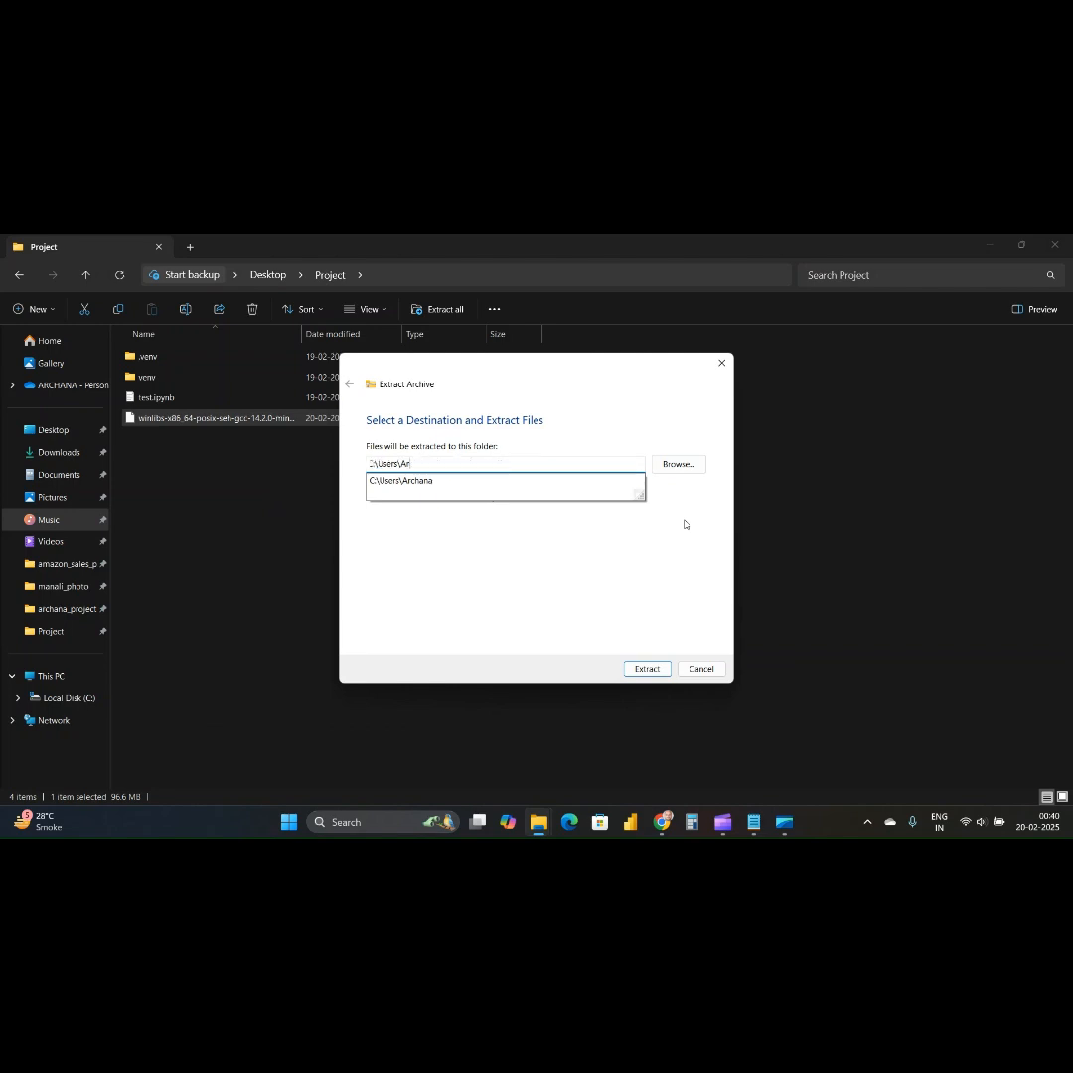
{"action": "key", "text": "BackSpace"}
{"action": "key", "text": "BackSpace"}
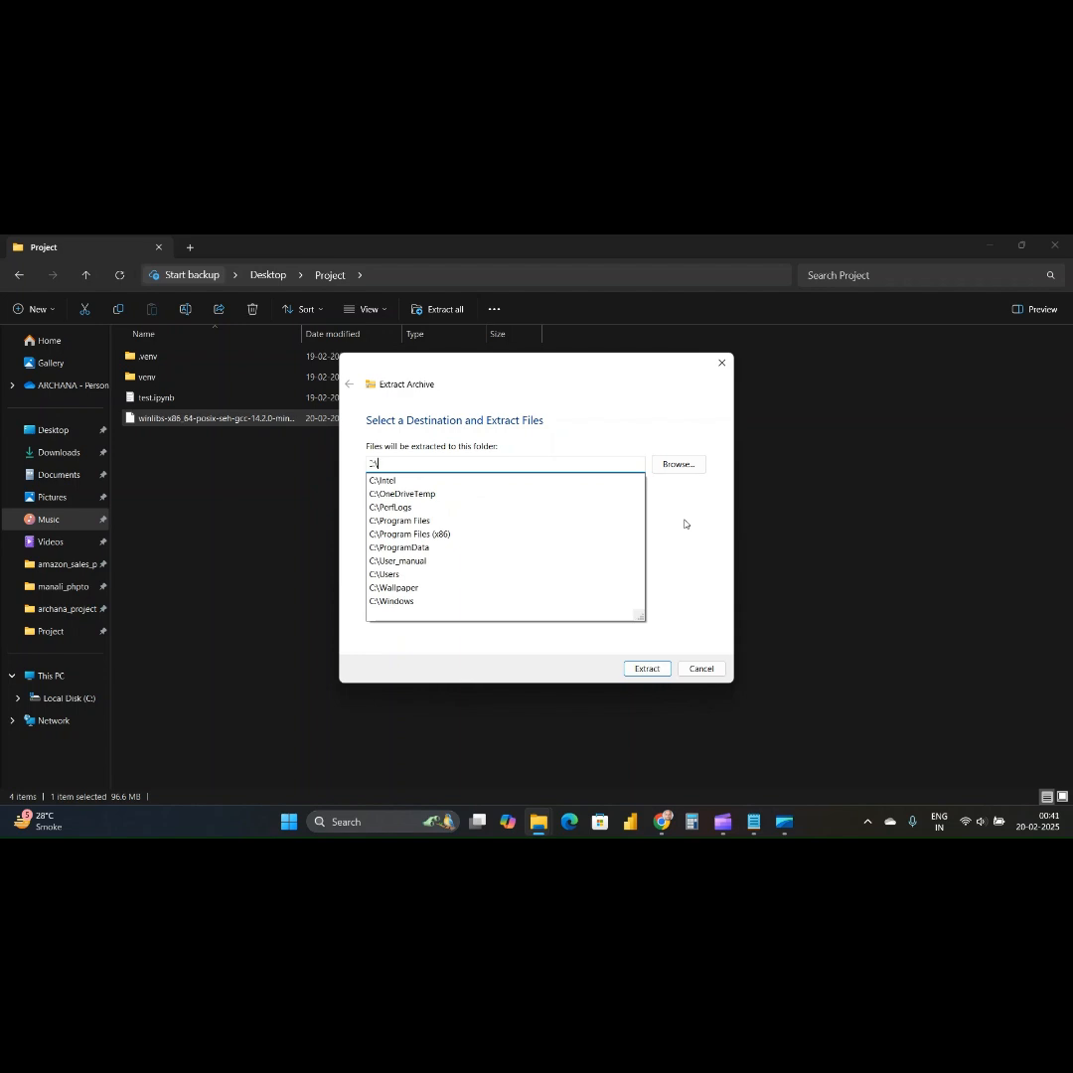
{"action": "key", "text": "Return"}
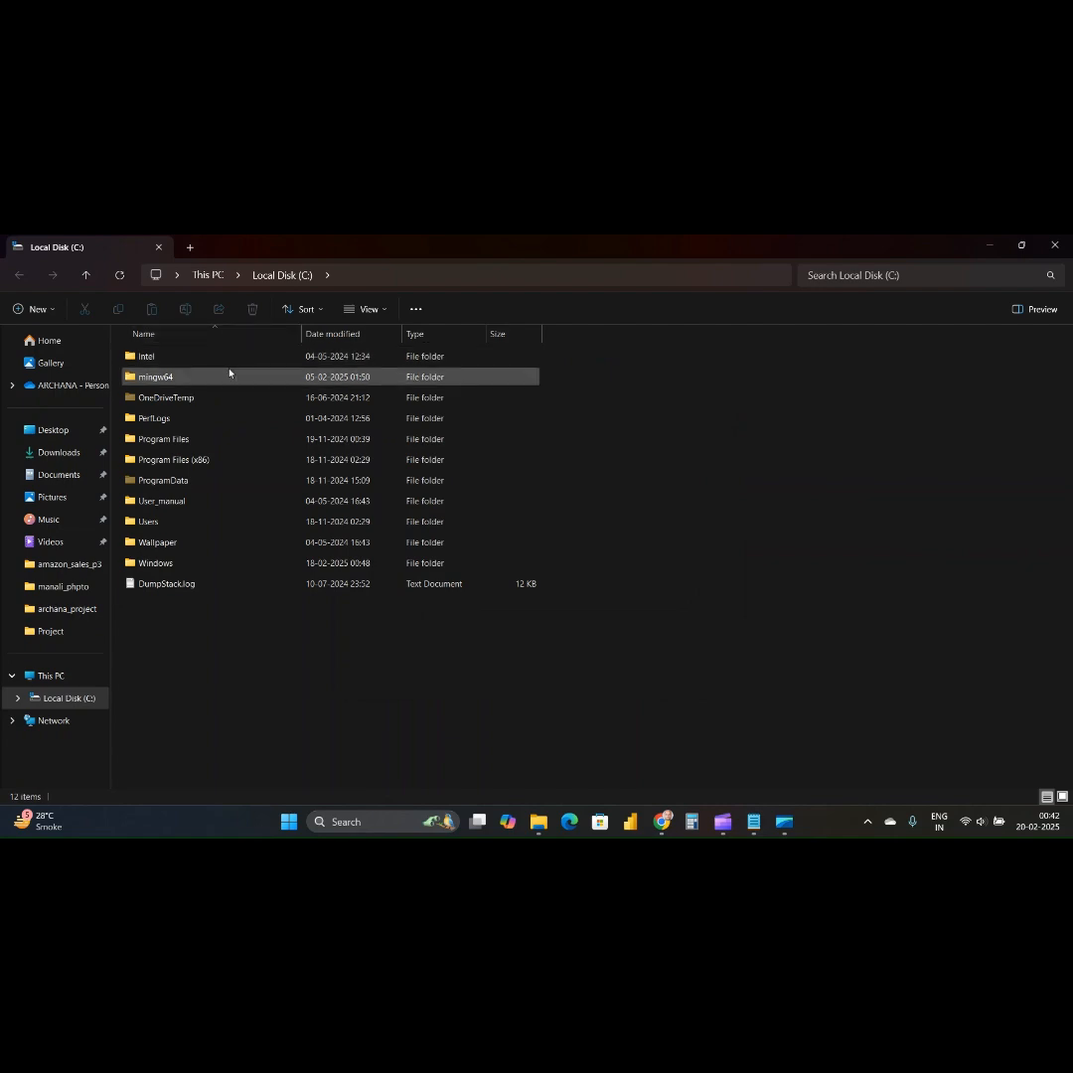
Open the bin folder inside mingw64 on the C: drive and copy its path, C:\mingw64\bin.
{"action": "left_click", "coordinate": [173, 384]}
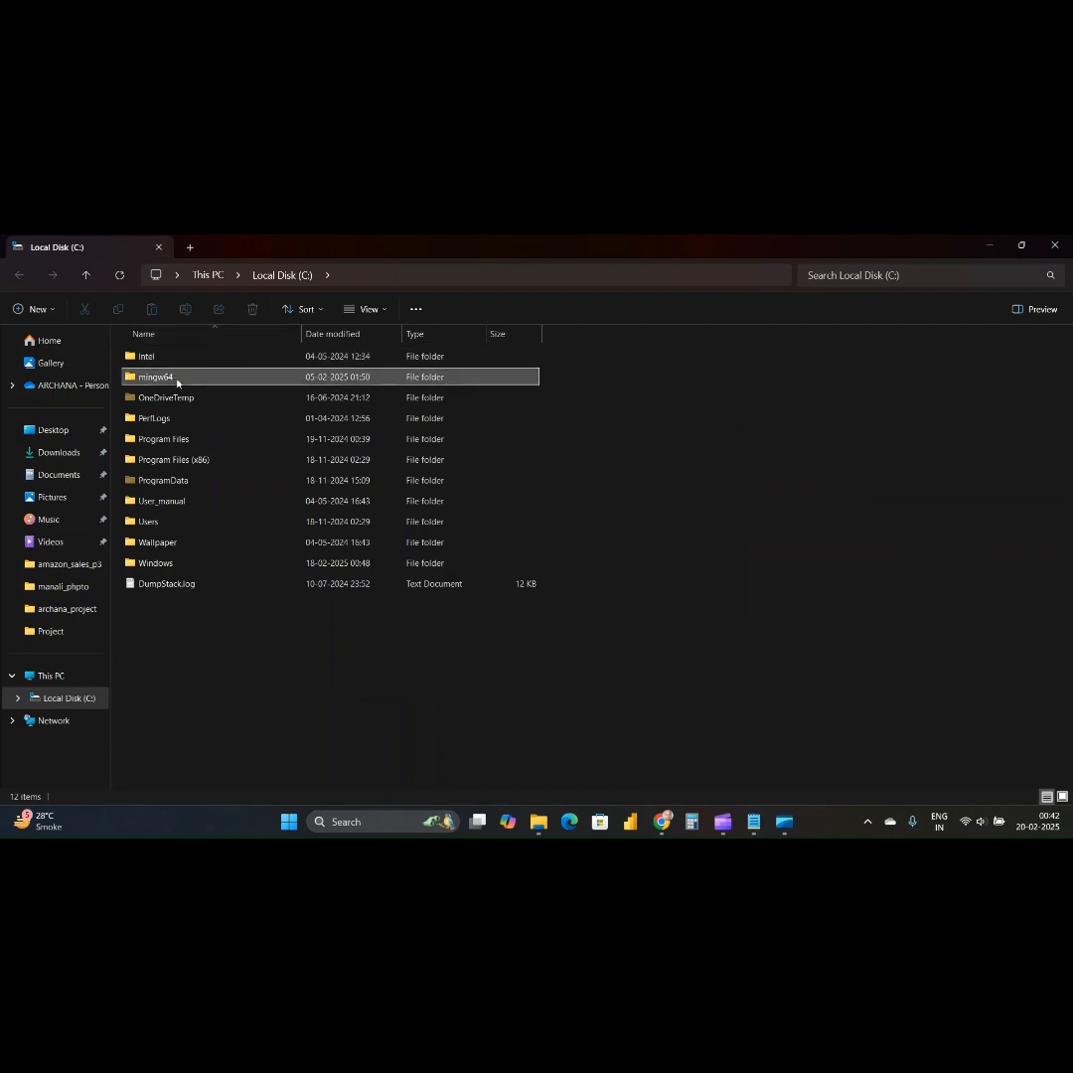
{"action": "double_click", "coordinate": [177, 381]}
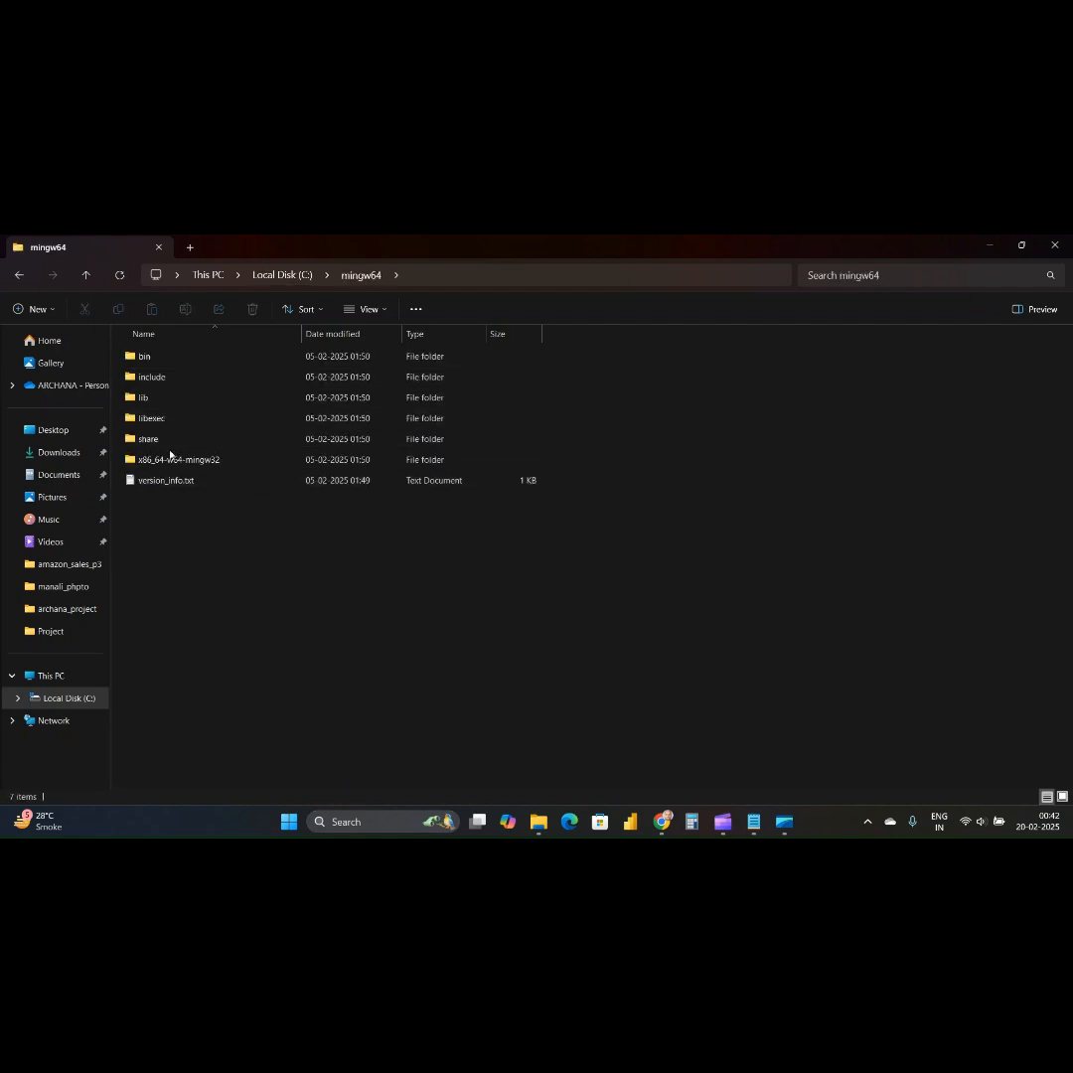
{"action": "double_click", "coordinate": [165, 358]}
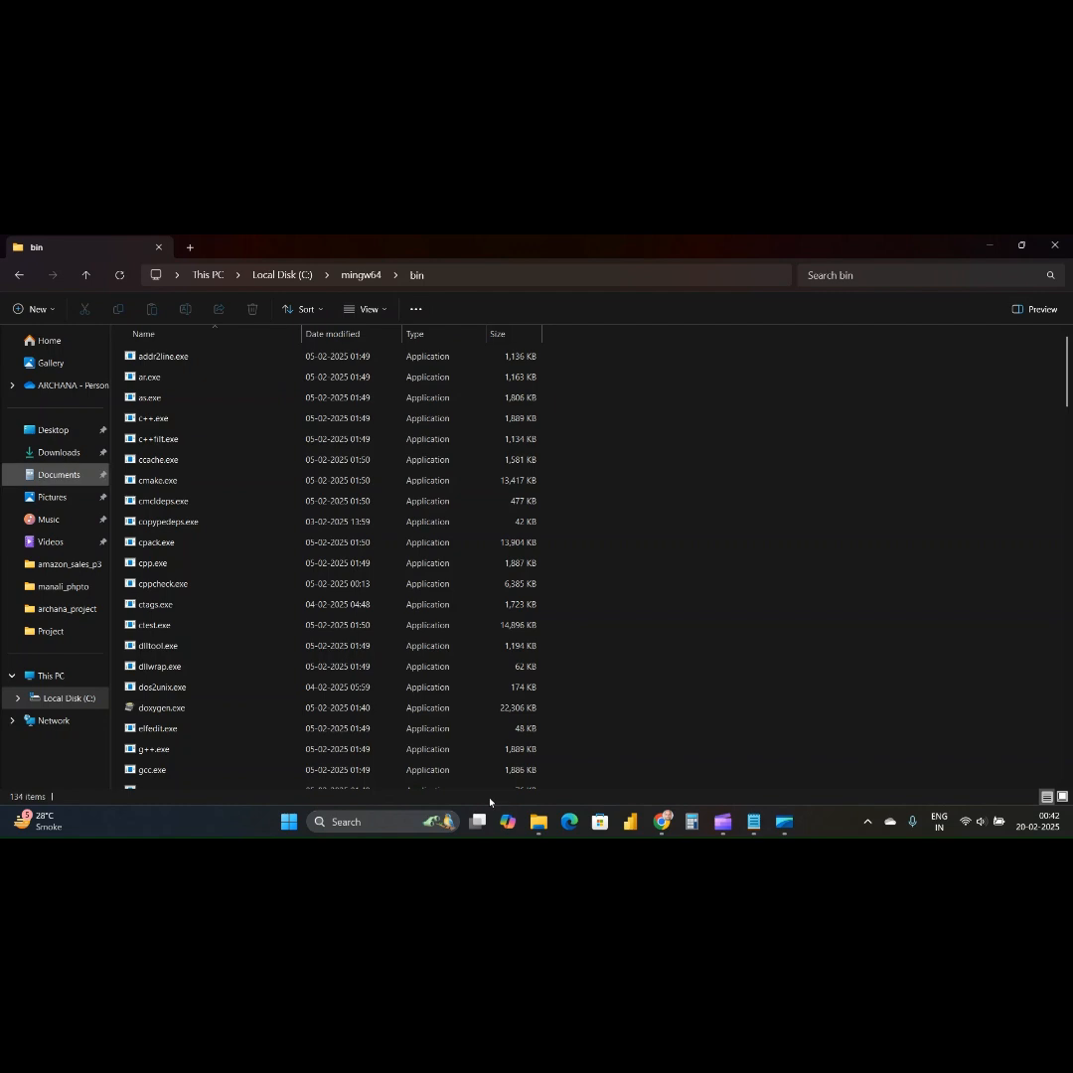
{"action": "left_click", "coordinate": [510, 285]}
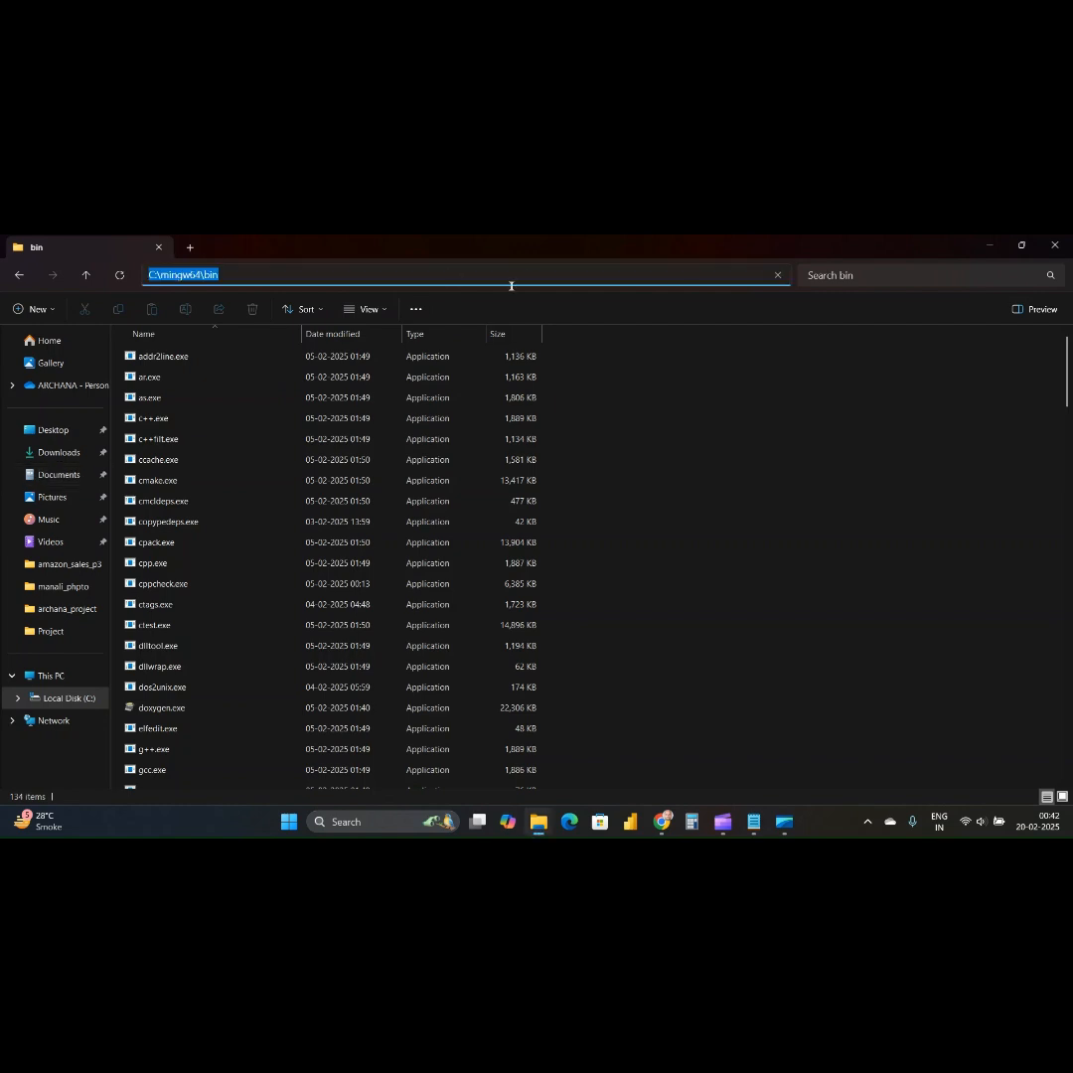
{"action": "left_click", "coordinate": [757, 397]}
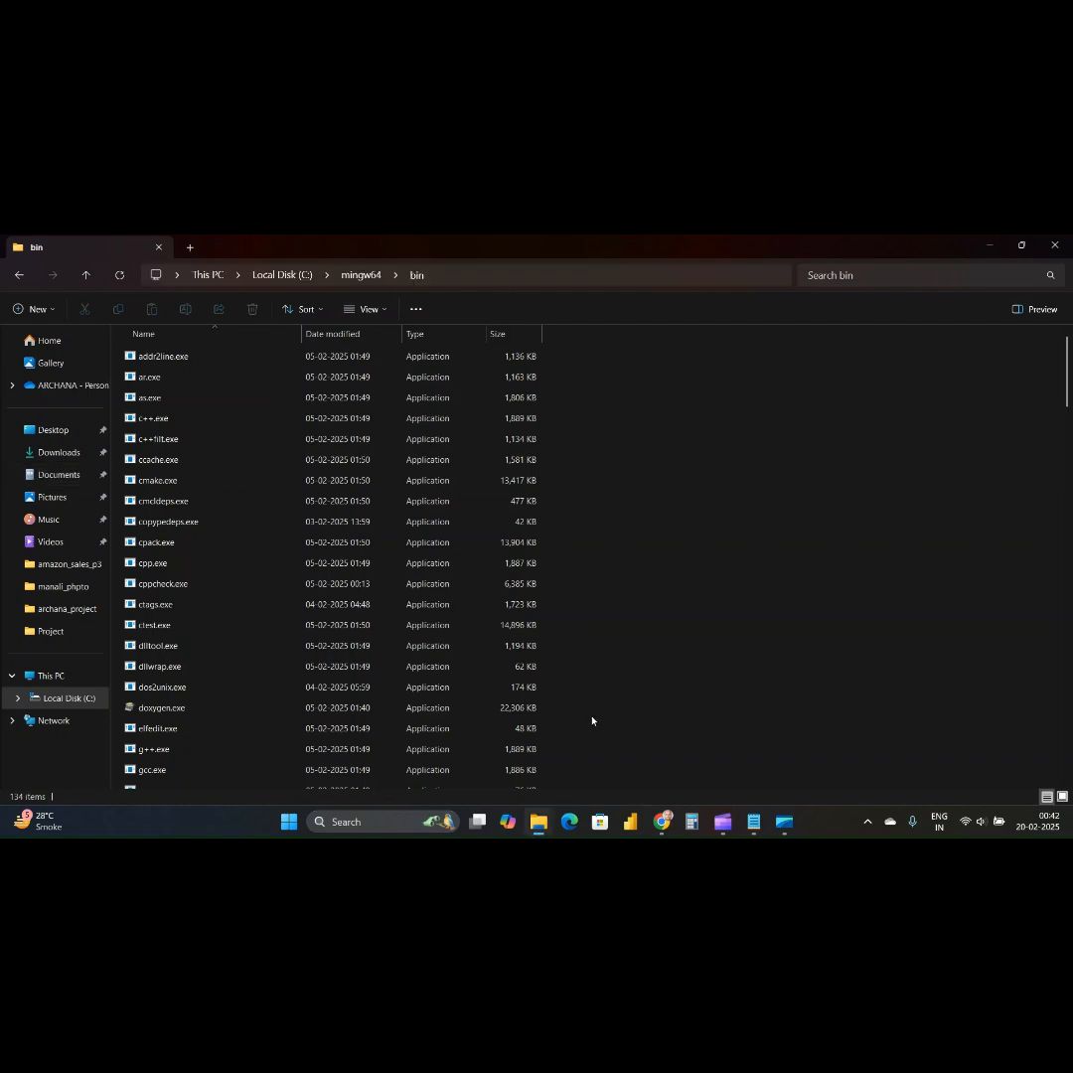
Search Windows for "env", open the system environment variables settings, and show the Environment Variables dialog.
{"action": "left_click", "coordinate": [355, 819]}
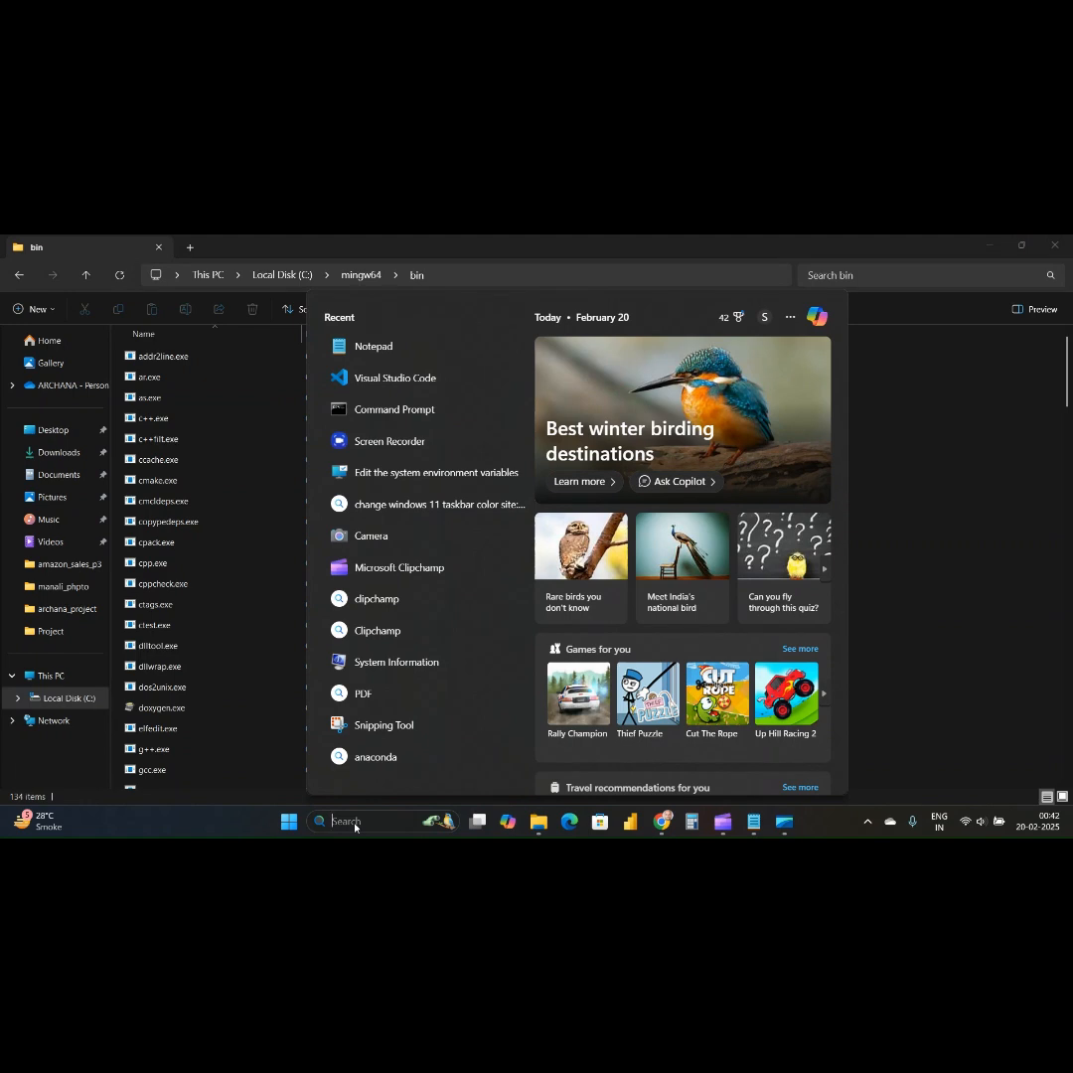
{"action": "type", "text": "env"}
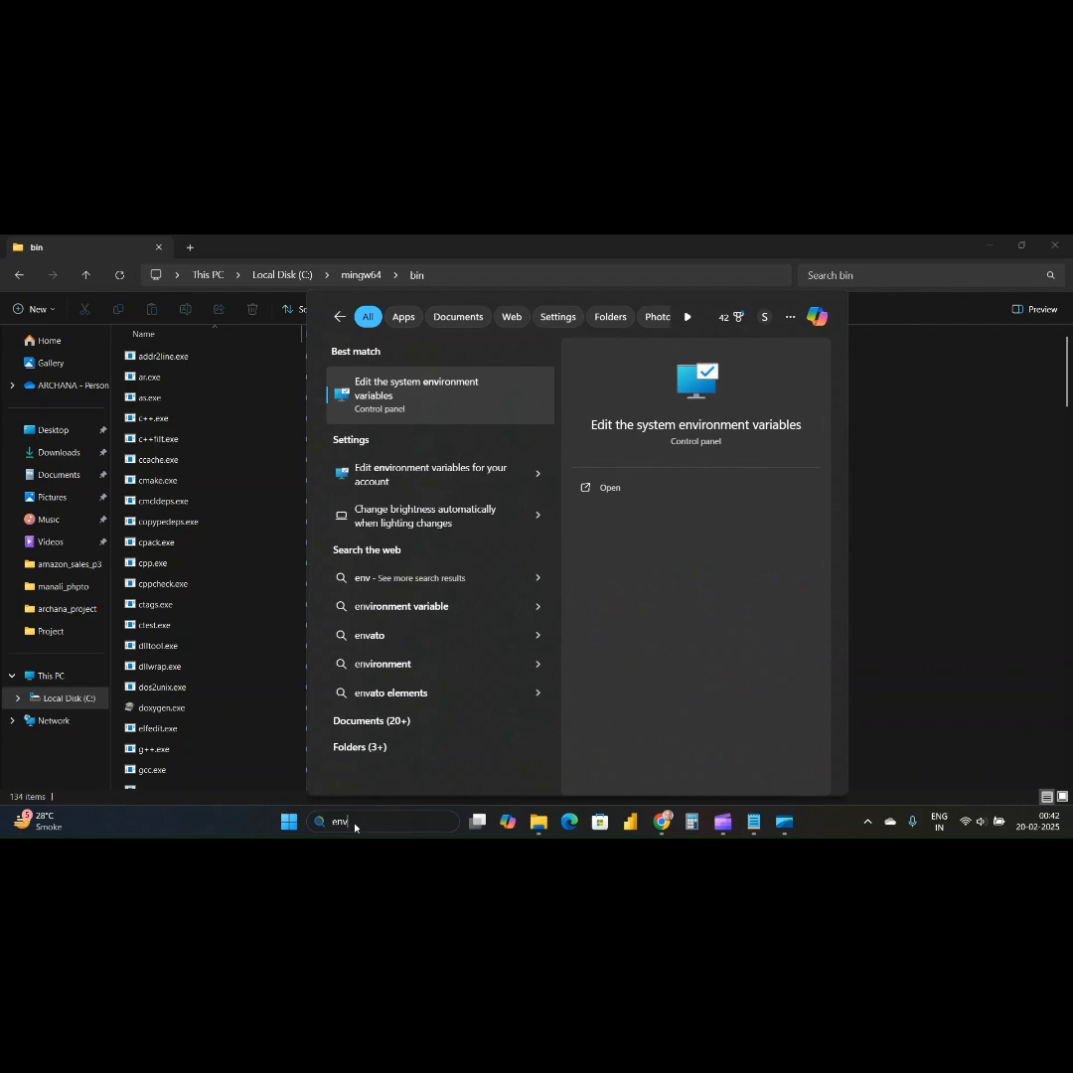
{"action": "left_click", "coordinate": [497, 394]}
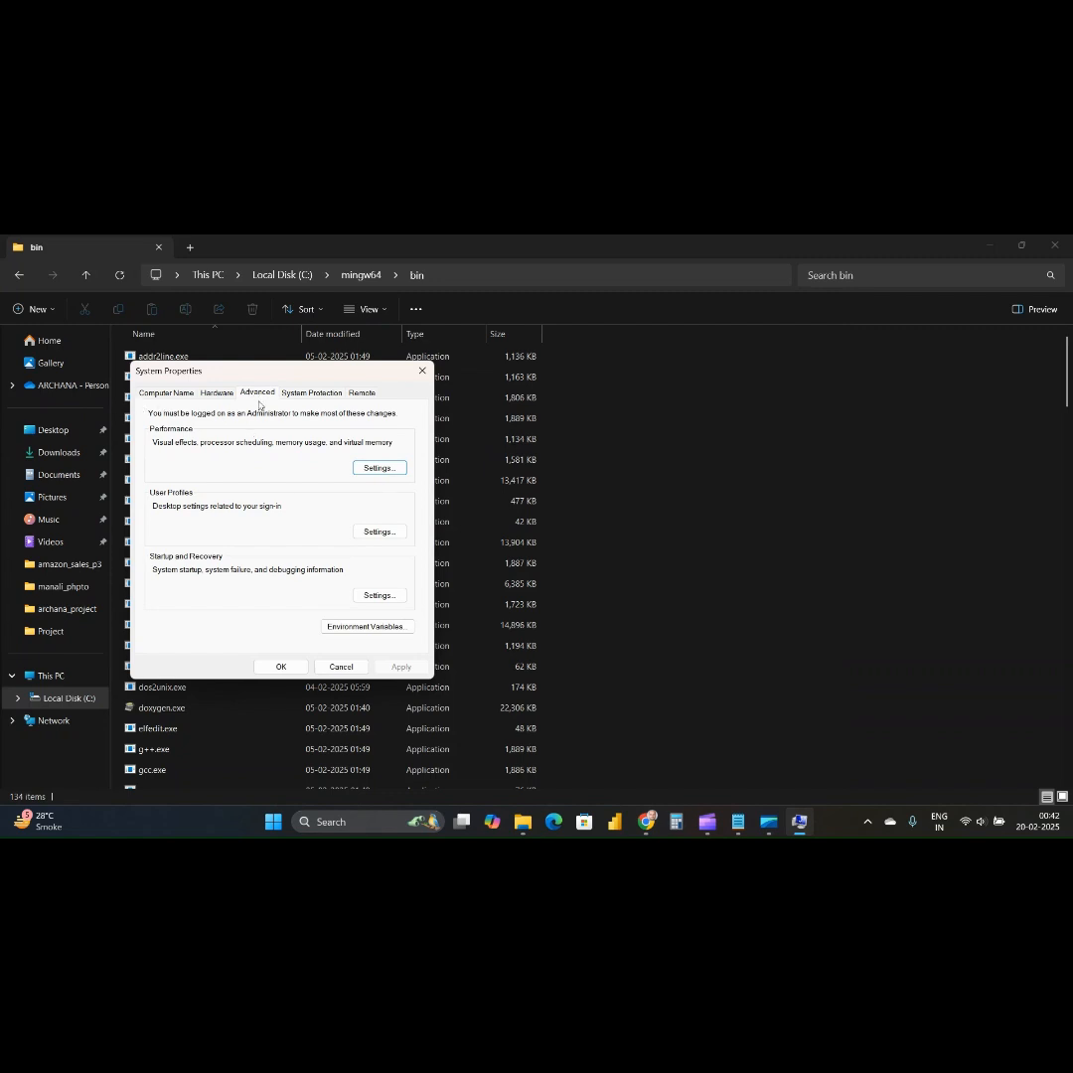
{"action": "left_click", "coordinate": [358, 627]}
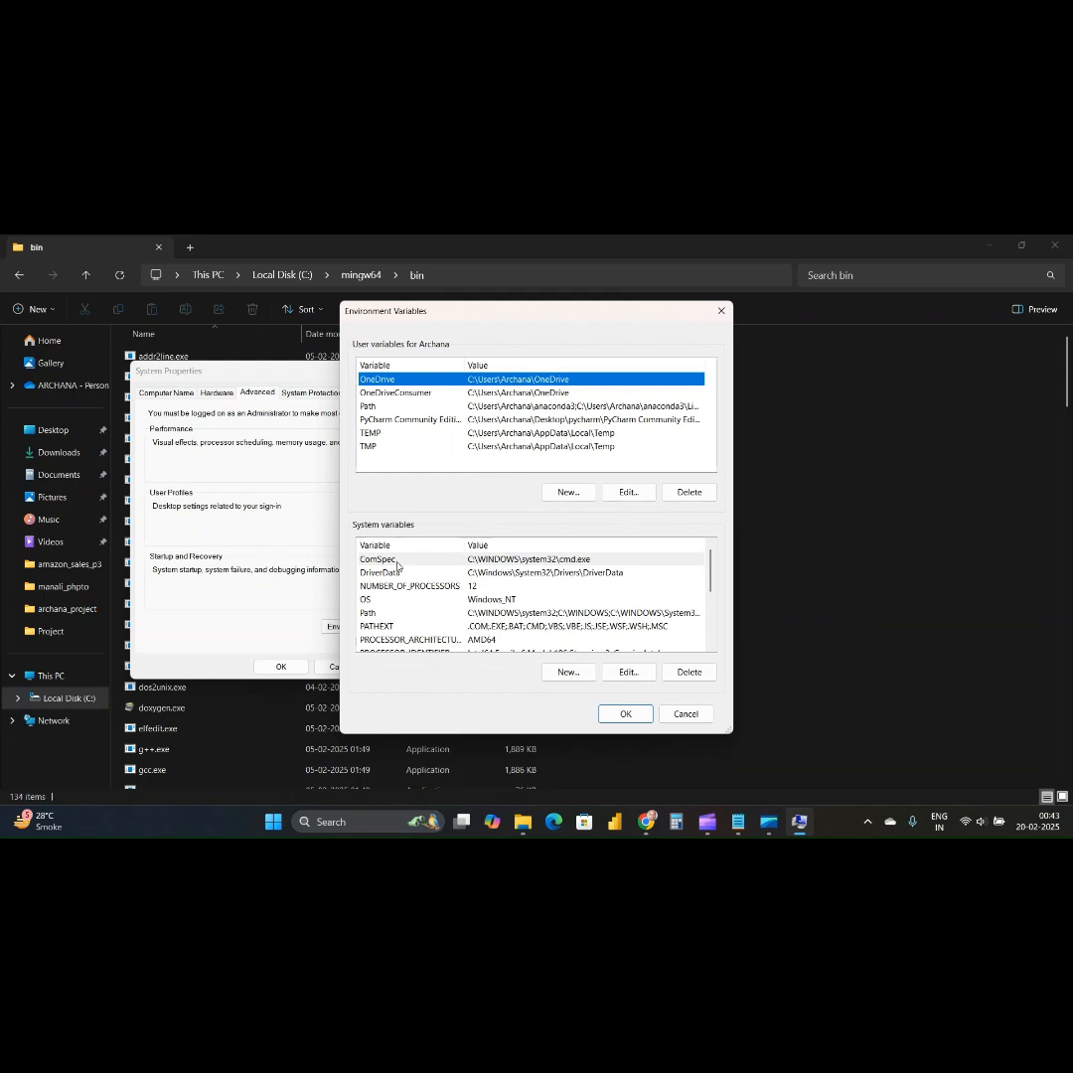
Add a new entry C:\mingw64\bin to the system Path variable and confirm all the open settings dialogs.
{"action": "left_click", "coordinate": [366, 613]}
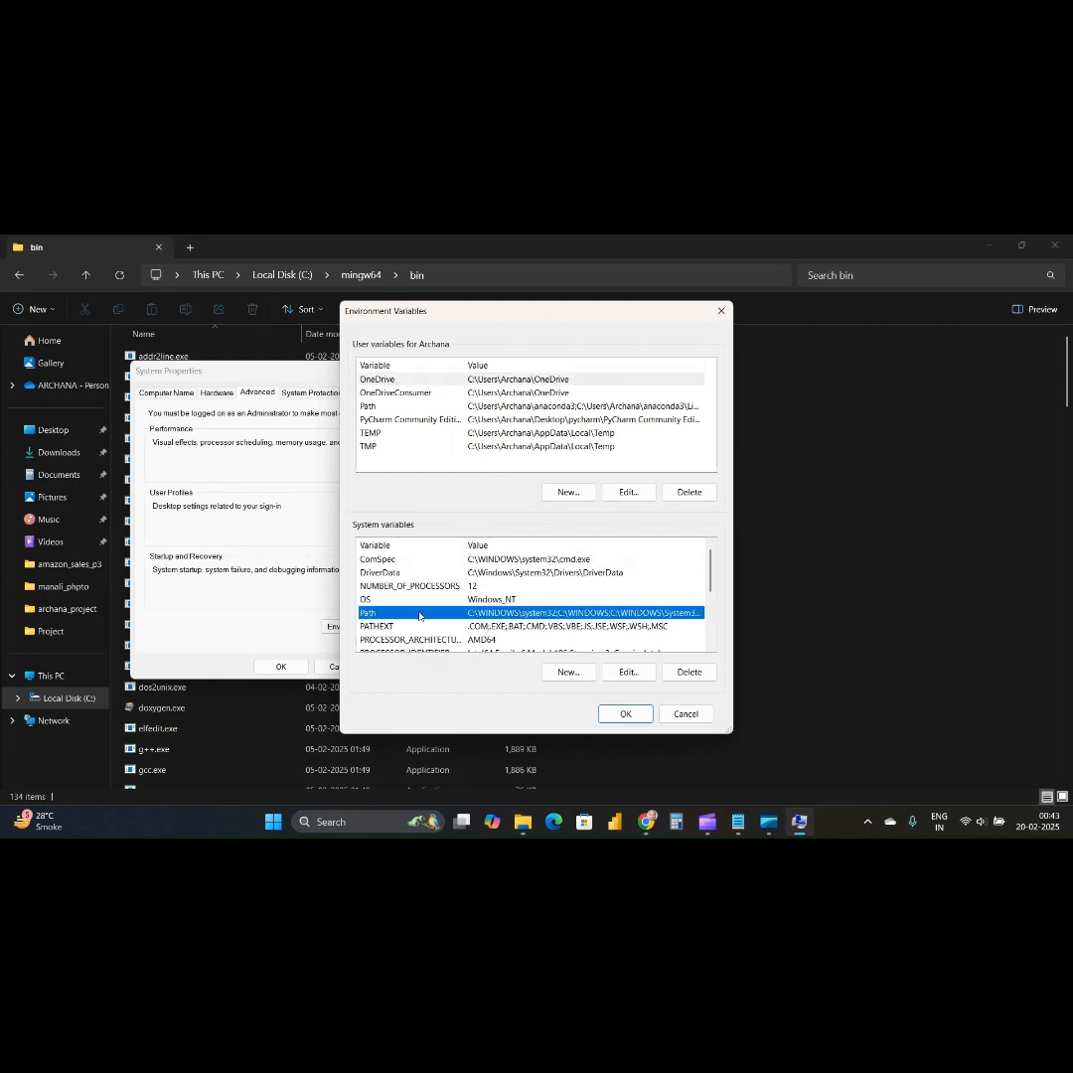
{"action": "left_click", "coordinate": [625, 673]}
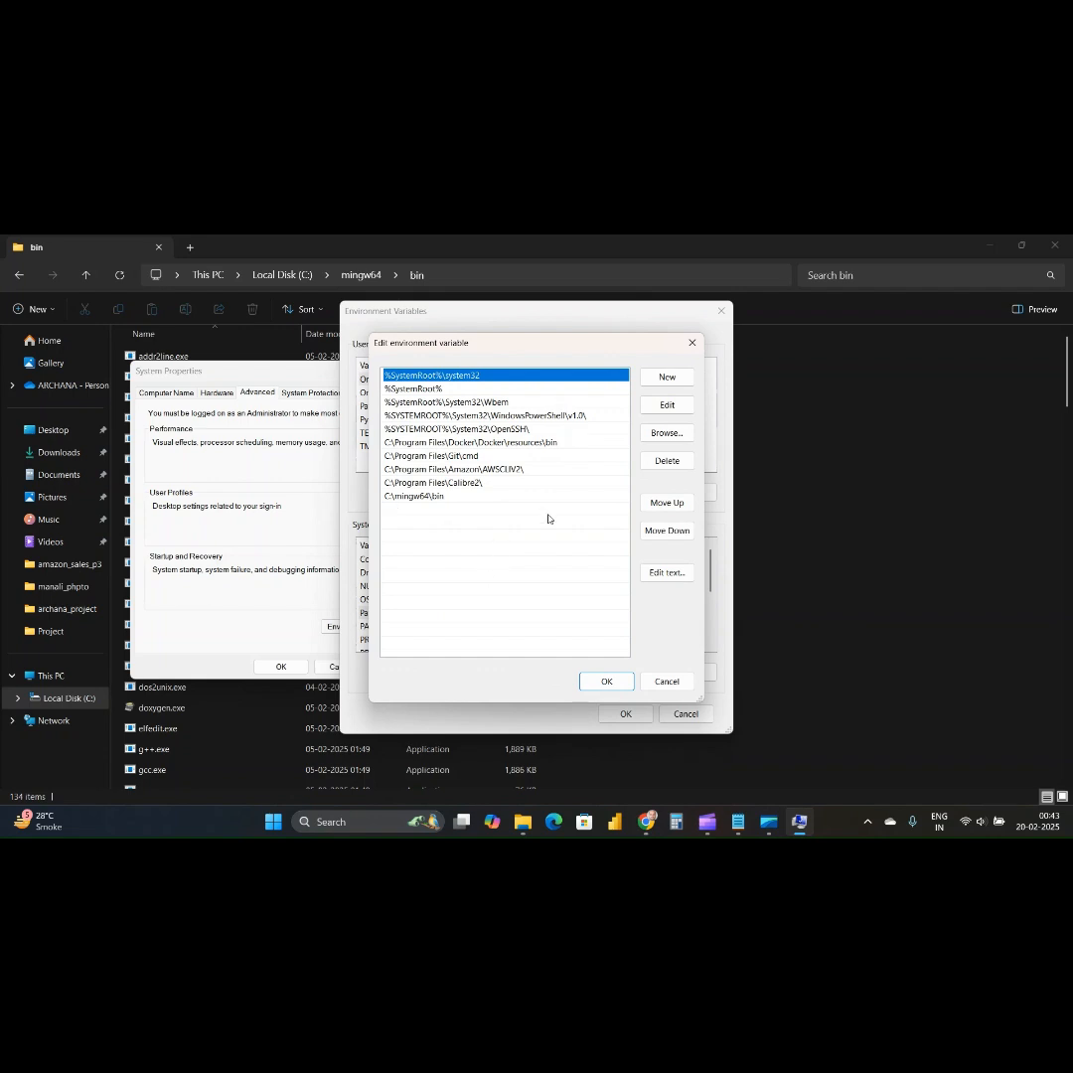
{"action": "left_click", "coordinate": [523, 546]}
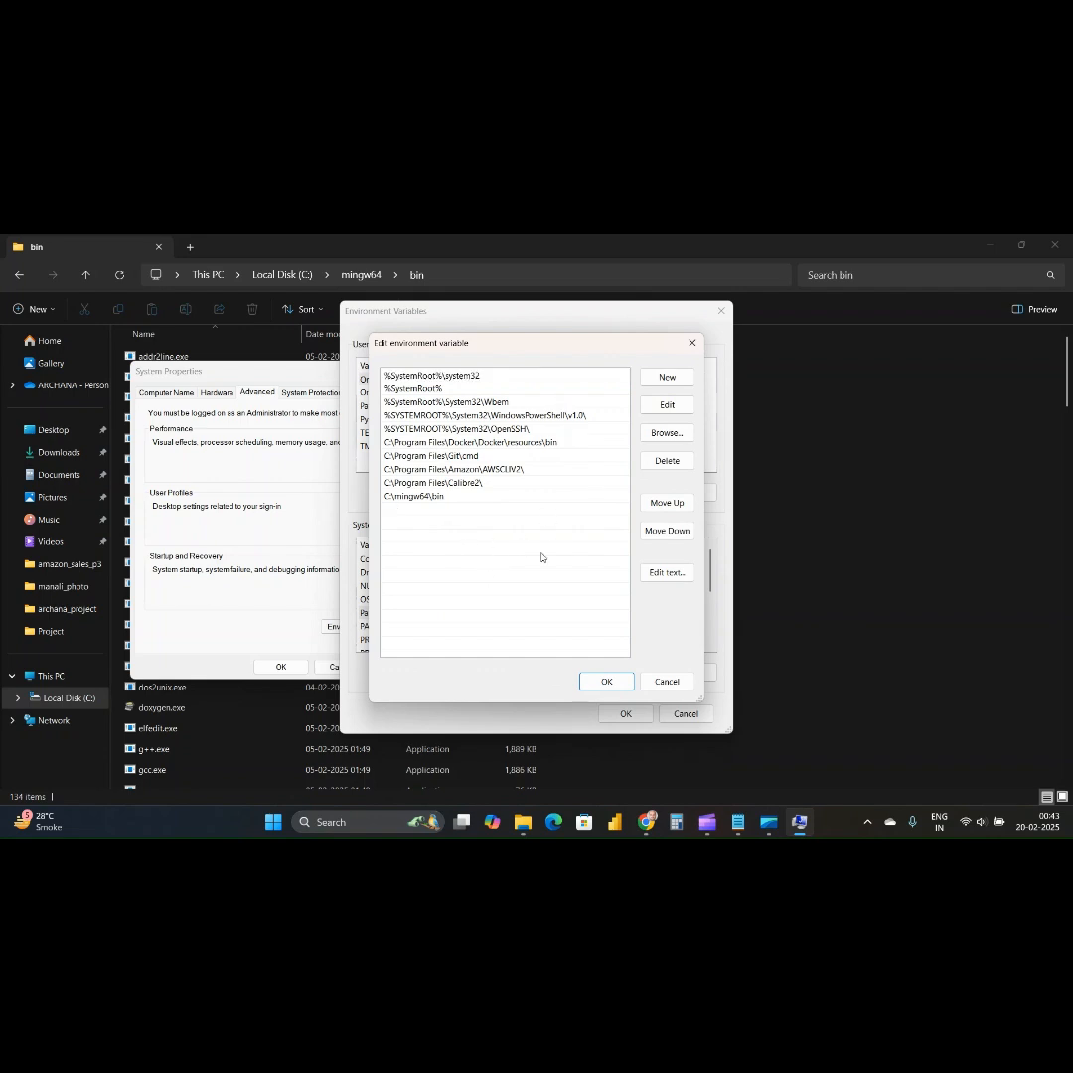
{"action": "left_click", "coordinate": [665, 382]}
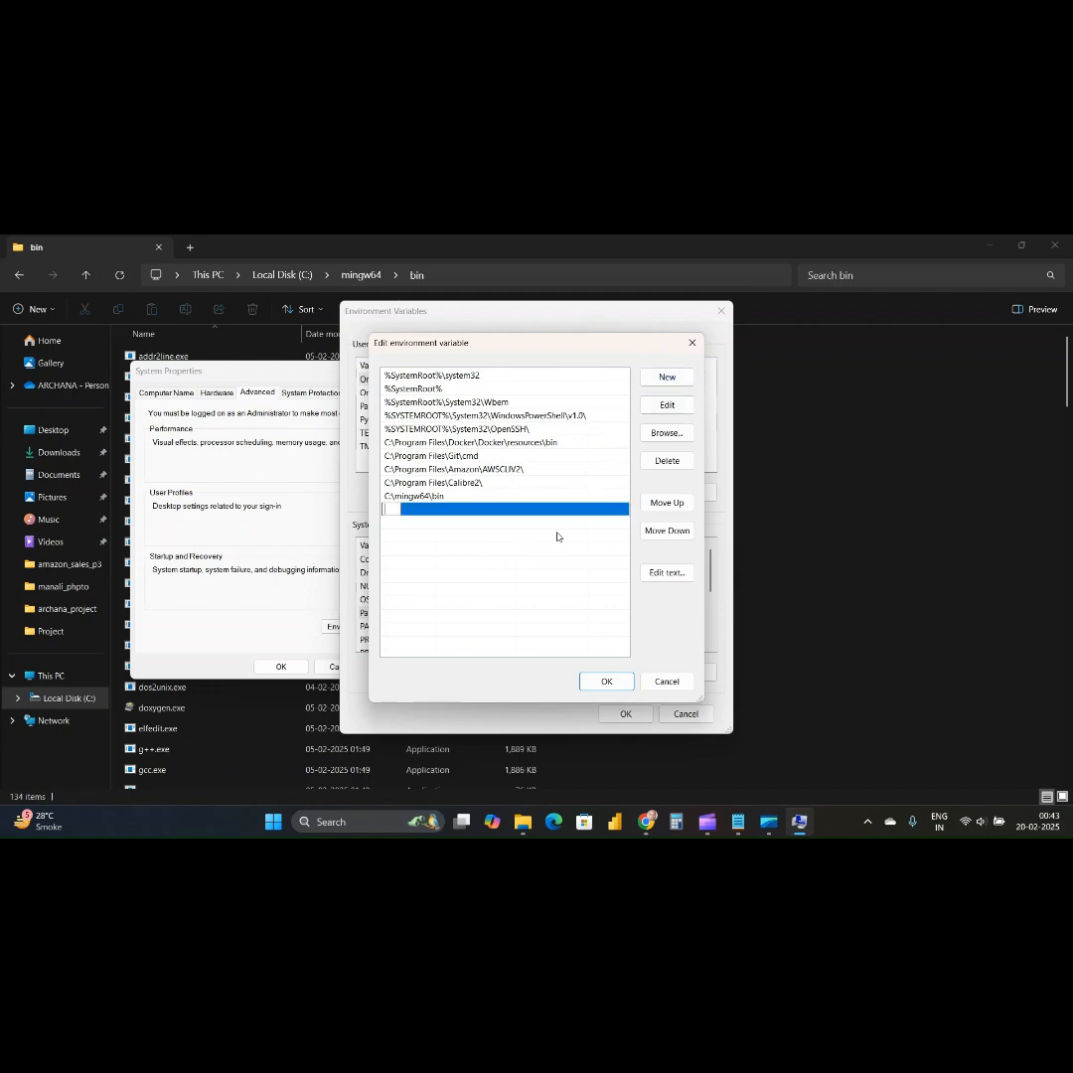
{"action": "type", "text": "C:\\mingw64\\bin"}
{"action": "left_click", "coordinate": [586, 632]}
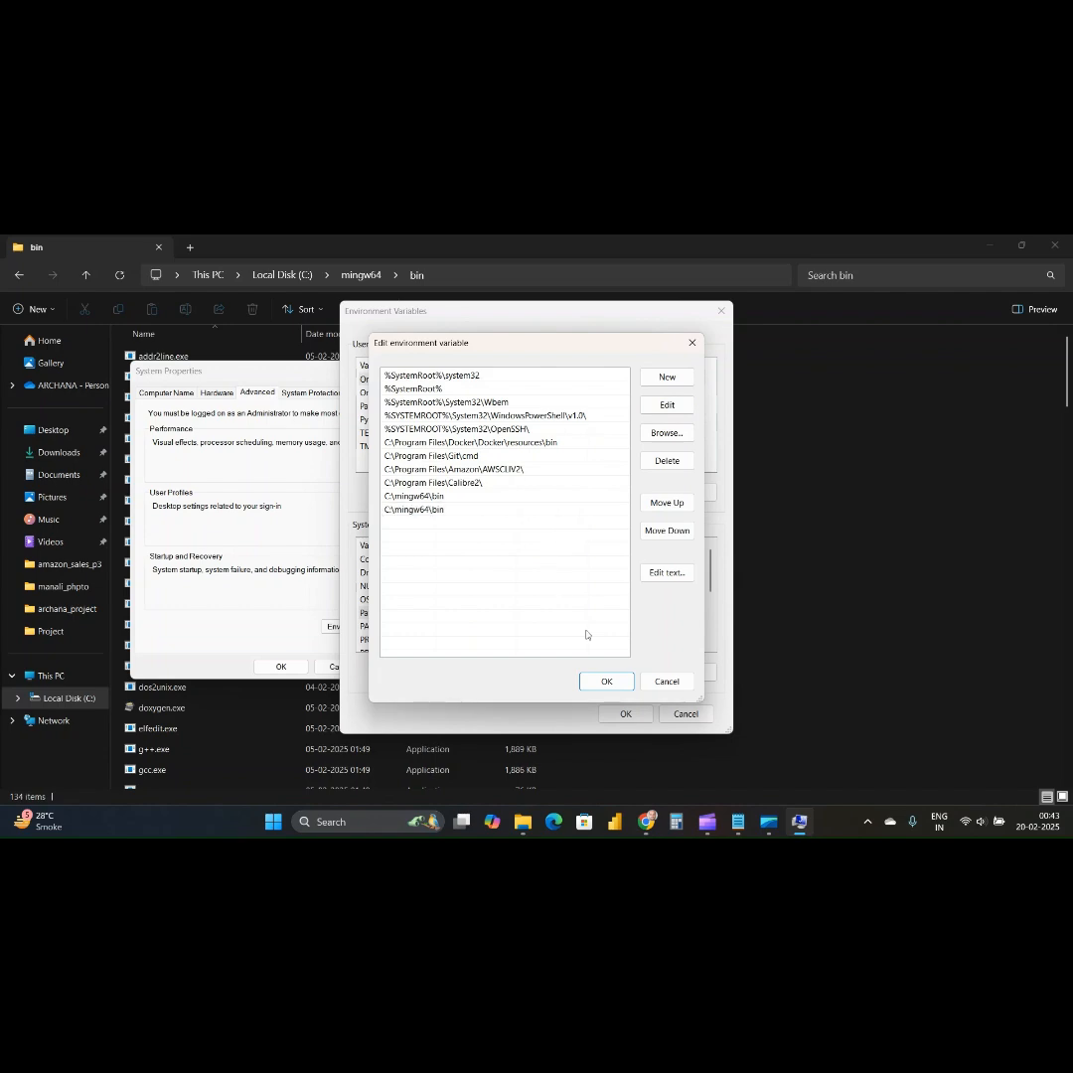
{"action": "left_click", "coordinate": [604, 680]}
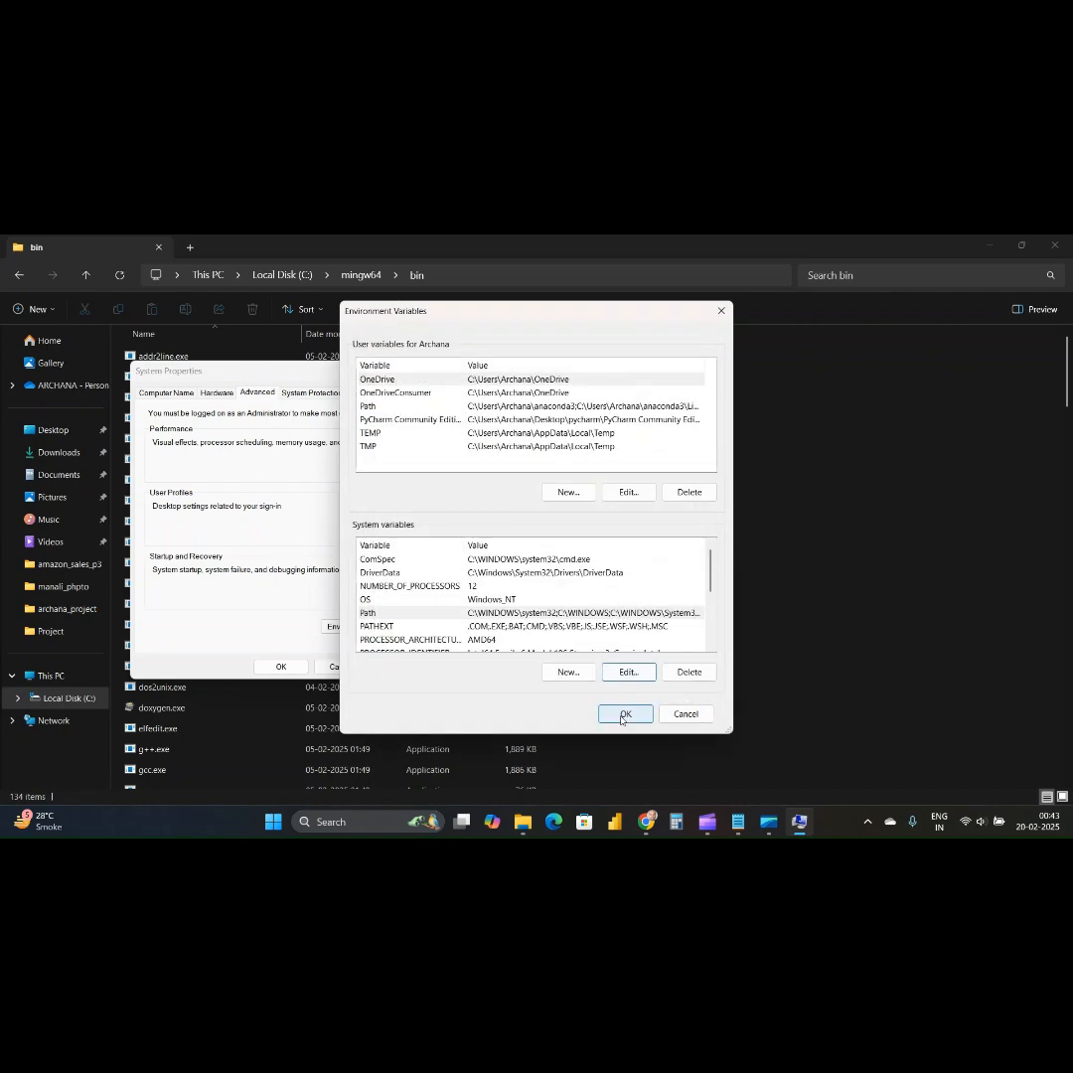
{"action": "left_click", "coordinate": [625, 713]}
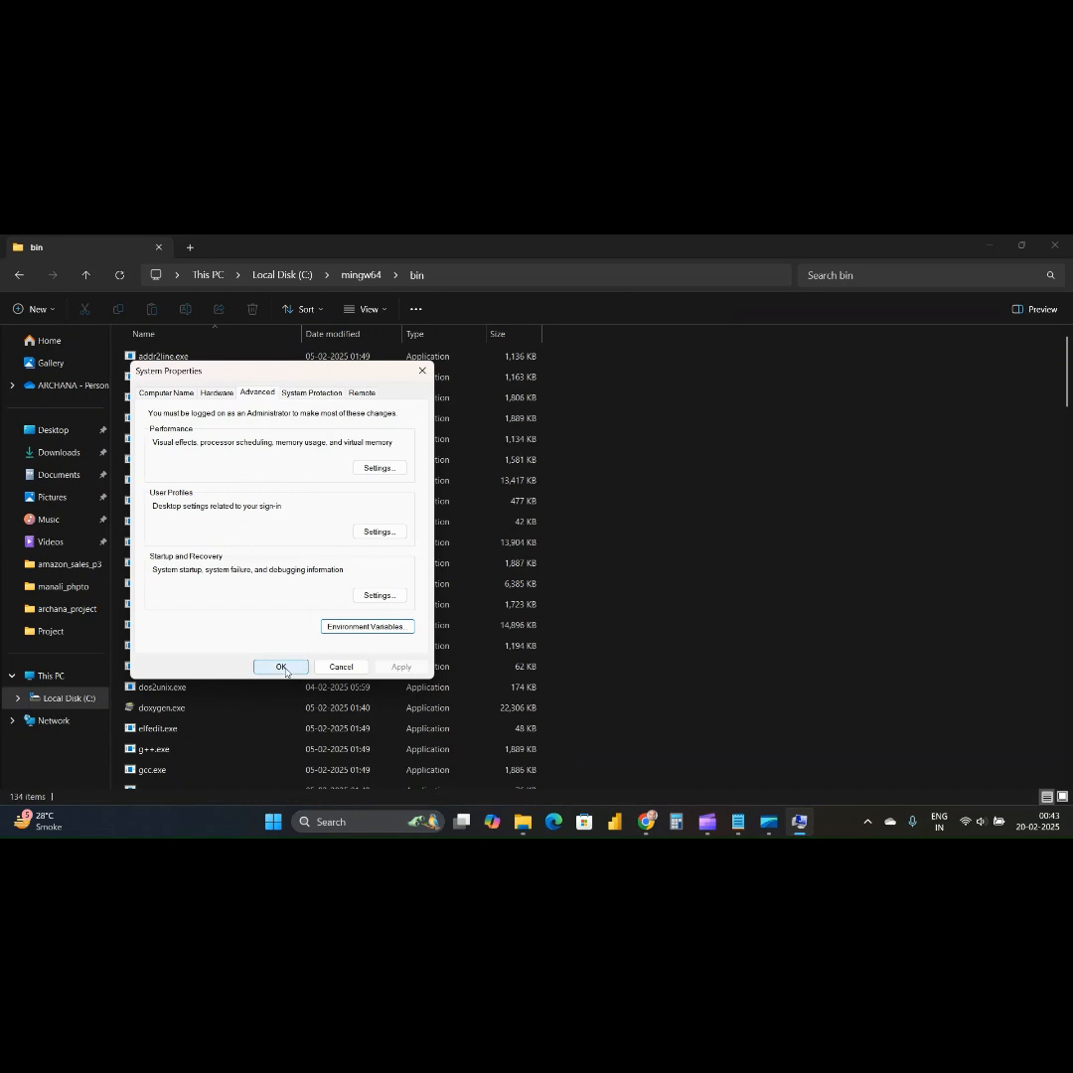
{"action": "left_click", "coordinate": [283, 667]}
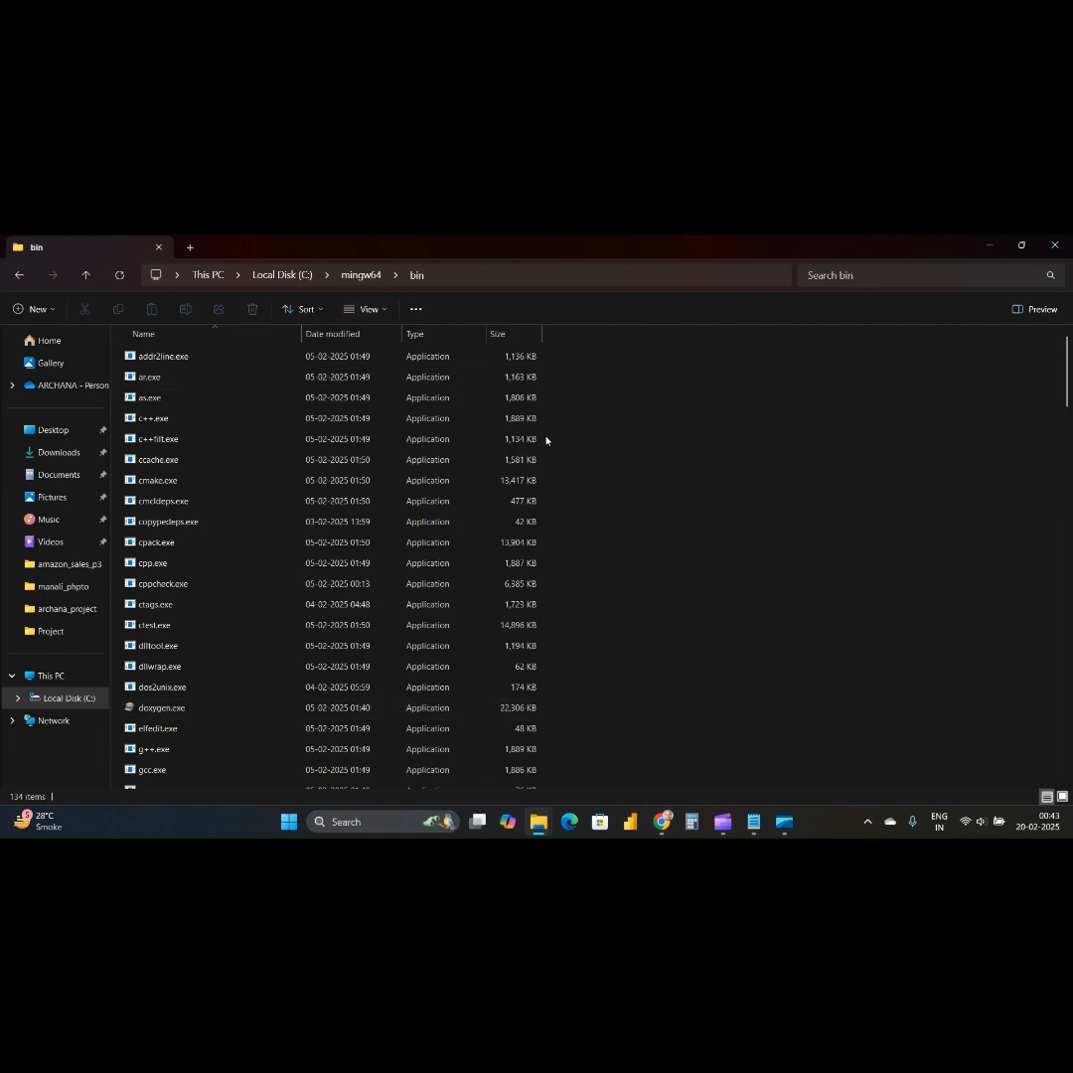
Search Windows for "cmd" and open Command Prompt.
{"action": "left_click", "coordinate": [368, 824]}
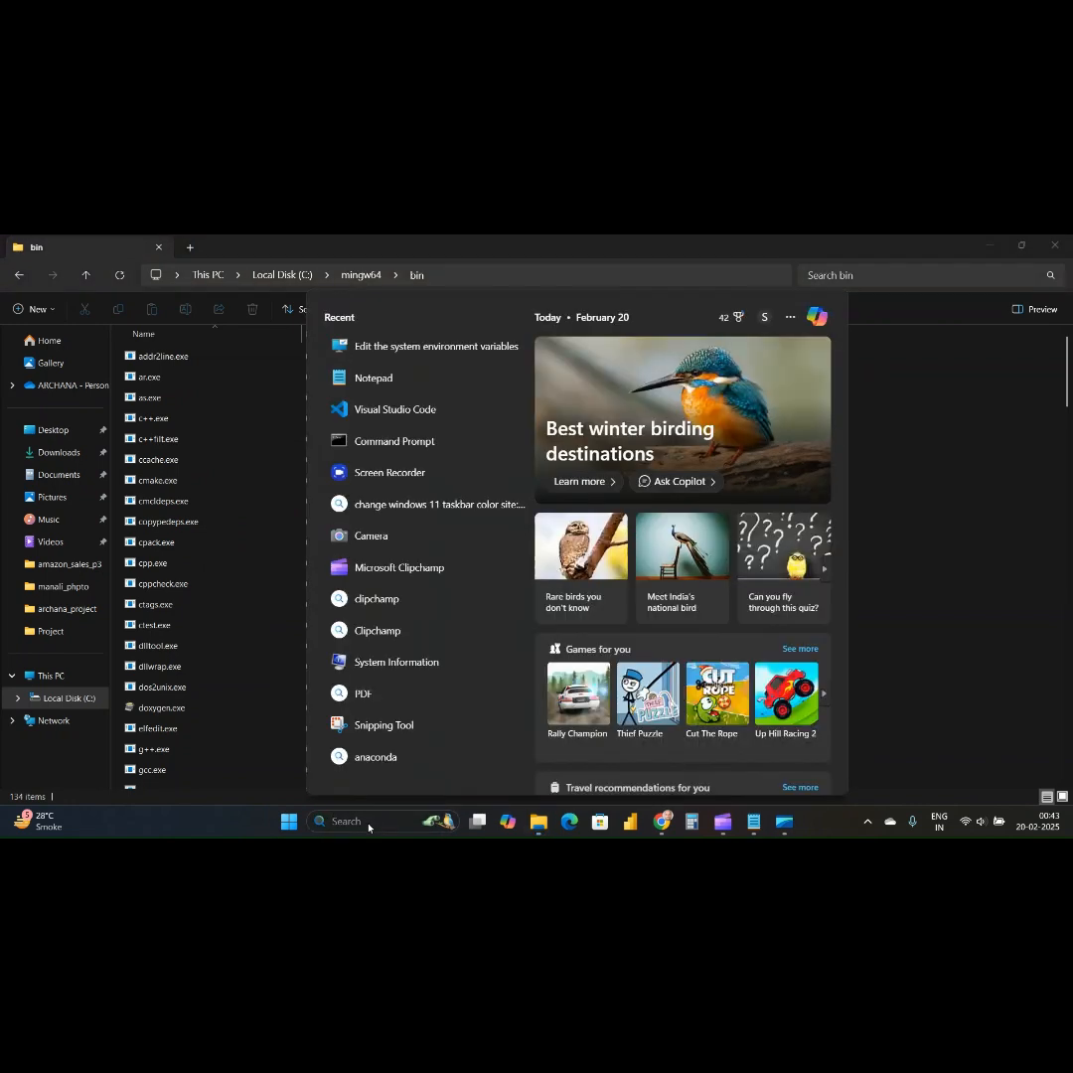
{"action": "type", "text": "cameracmd"}
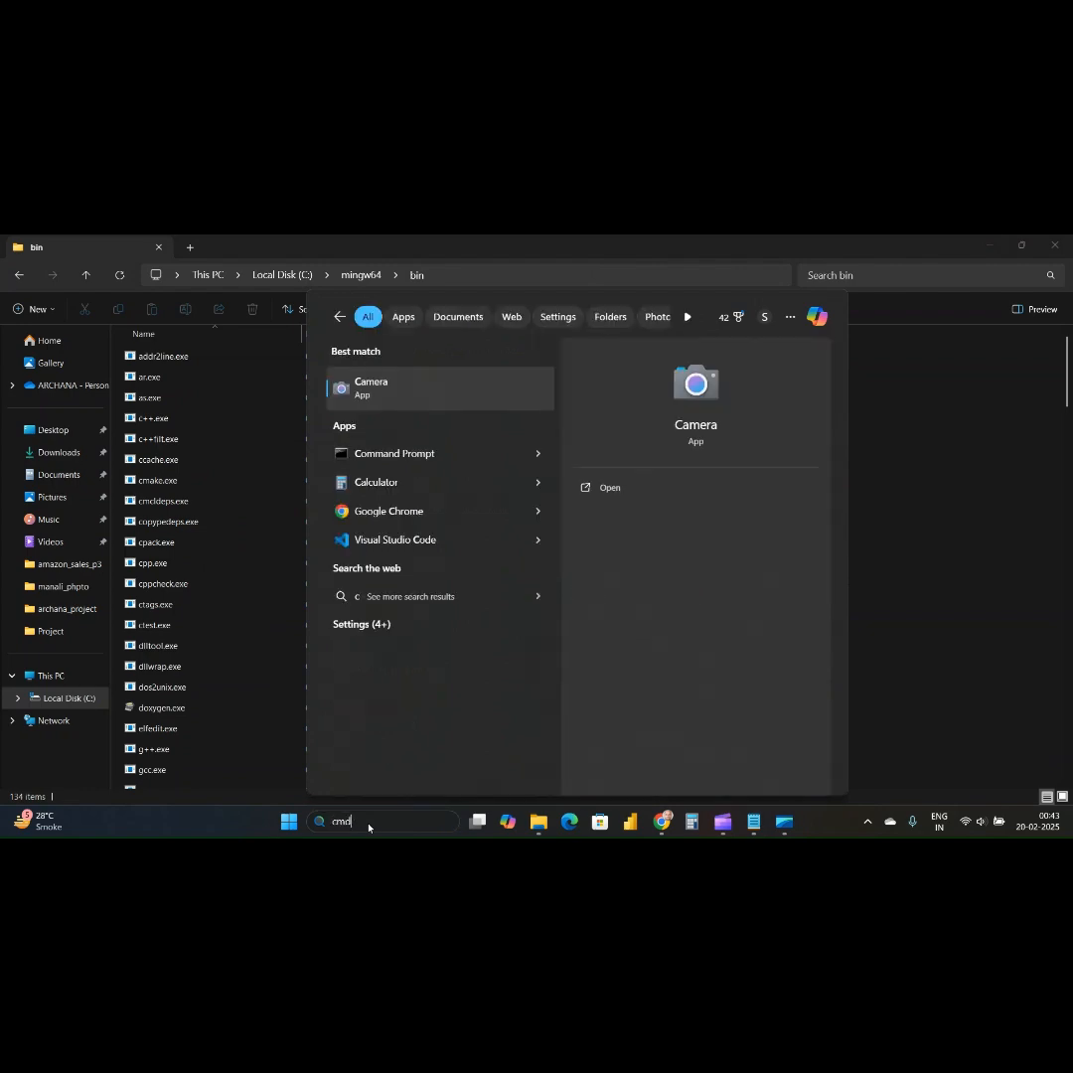
{"action": "key", "text": "Escape"}
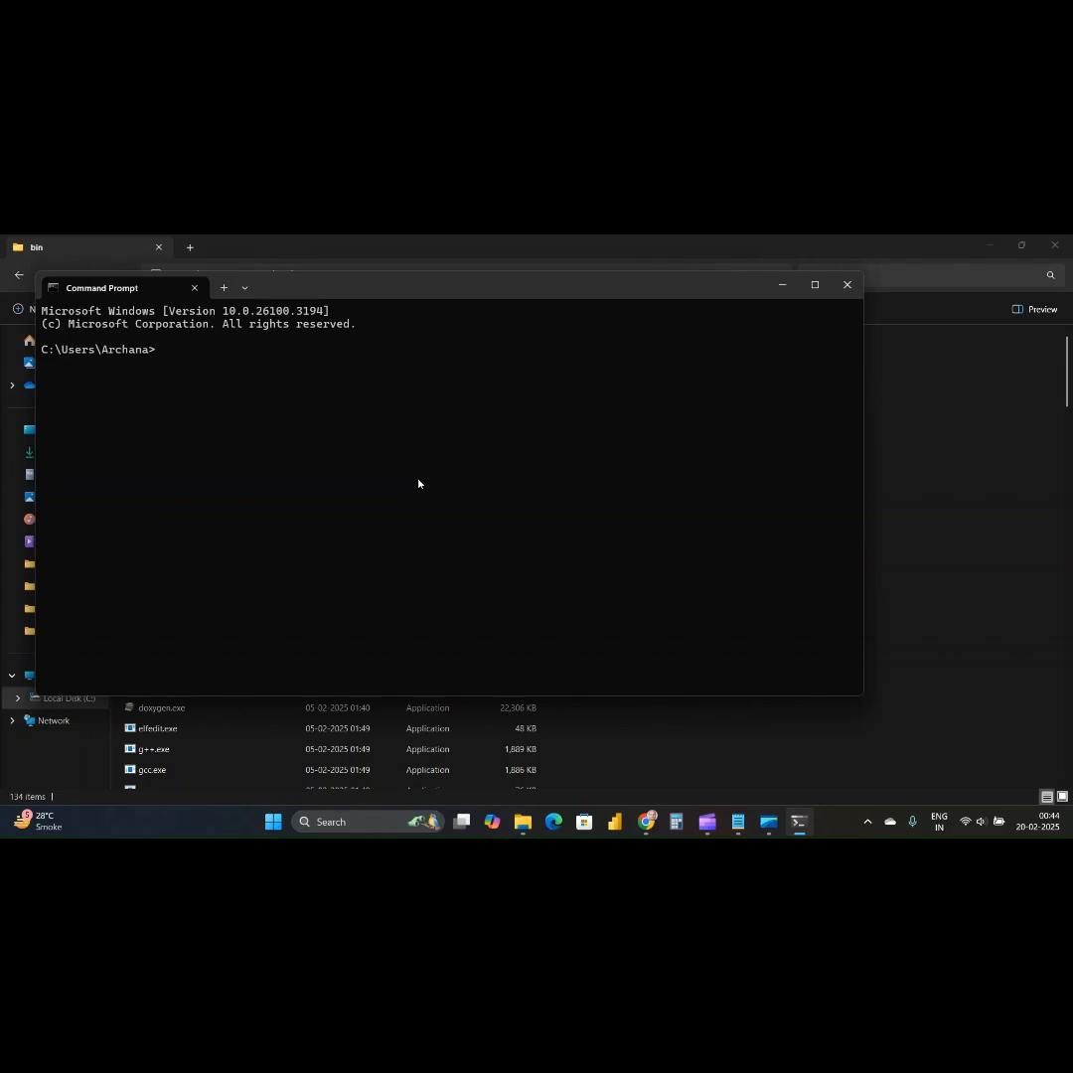
Check the GCC compiler installation by running the command gcc --version in Command Prompt.
{"action": "type", "text": "g"}
{"action": "type", "text": "c"}
{"action": "type", "text": "c"}
{"action": "type", "text": " -"}
{"action": "type", "text": "-ver"}
{"action": "type", "text": "sio"}
{"action": "type", "text": "n"}
{"action": "key", "text": "Return"}
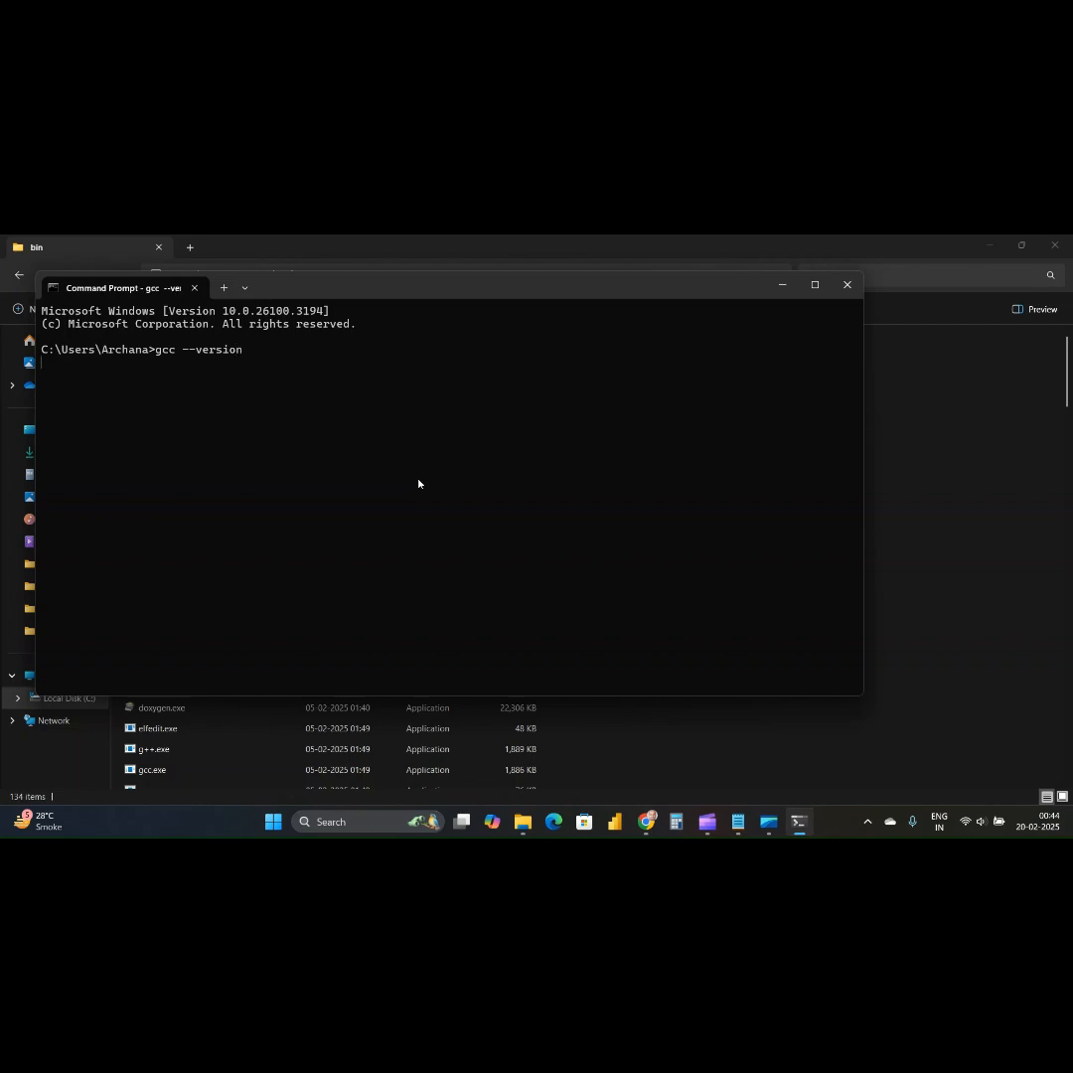